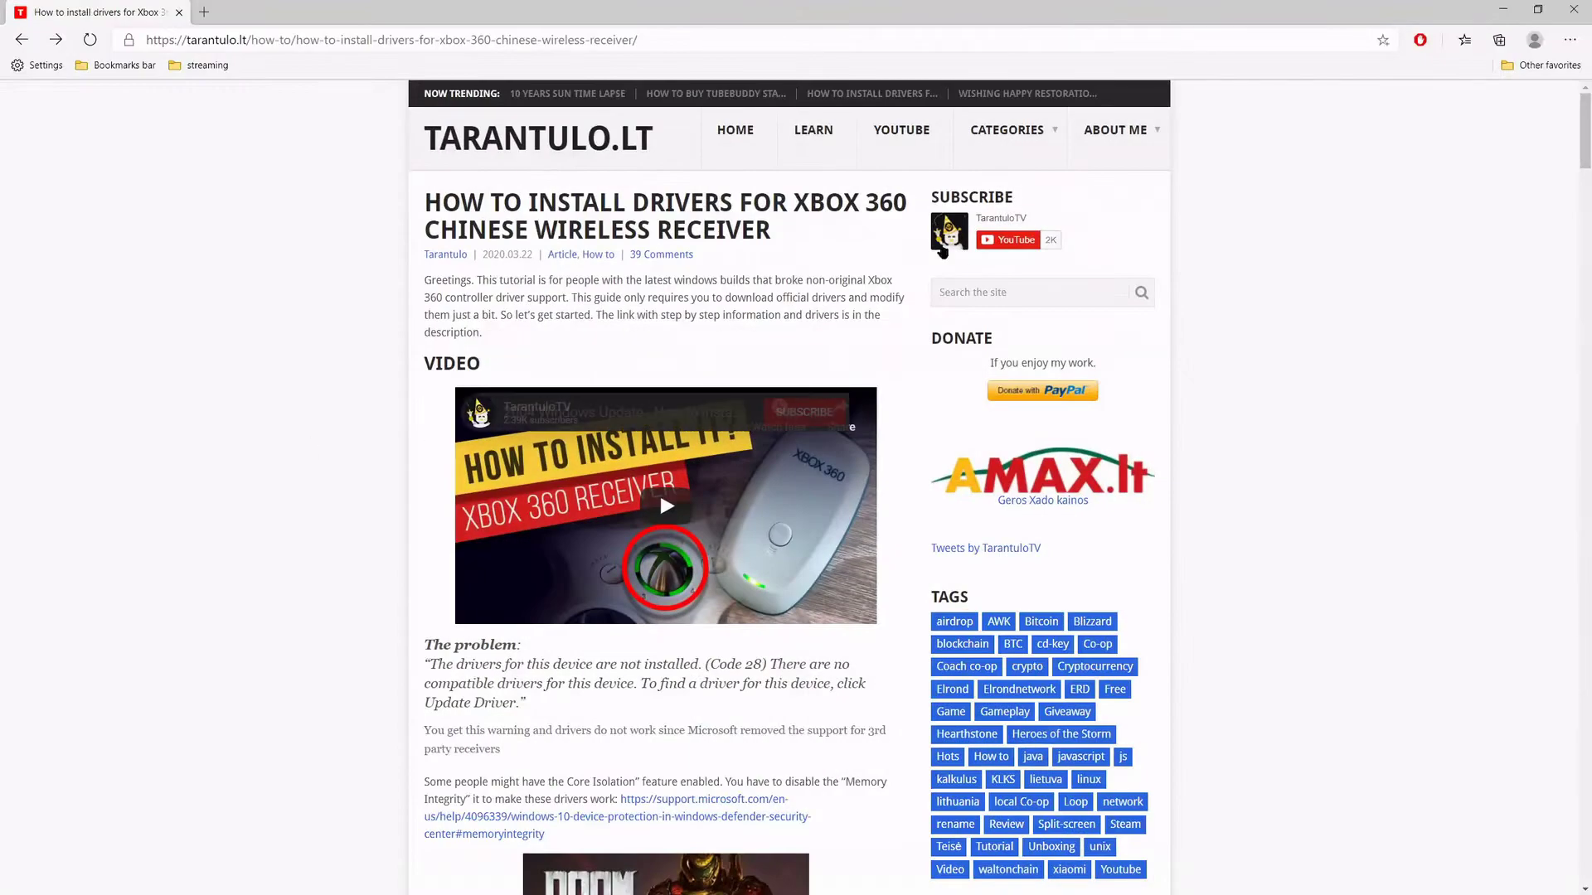
Look over the Xbox 360 Chinese wireless receiver driver article, from its title through the problem description to the installation instructions.
{"action": "left_click_drag", "start_coordinate": [429, 197], "coordinate": [796, 242]}
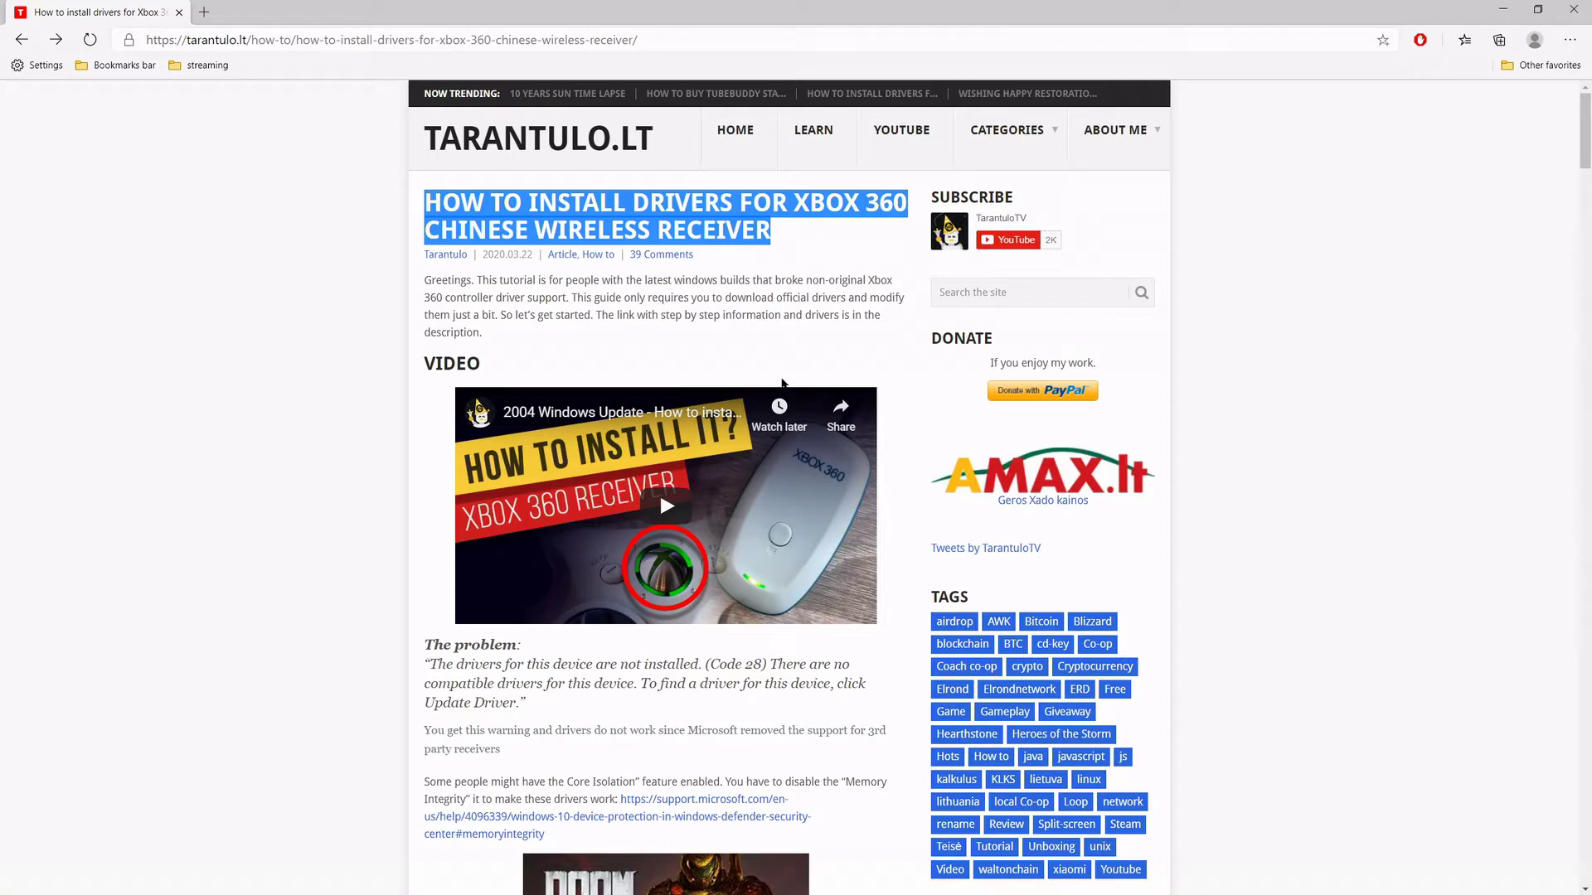
{"action": "scroll", "coordinate": [612, 392], "scroll_direction": "down", "scroll_amount": 3}
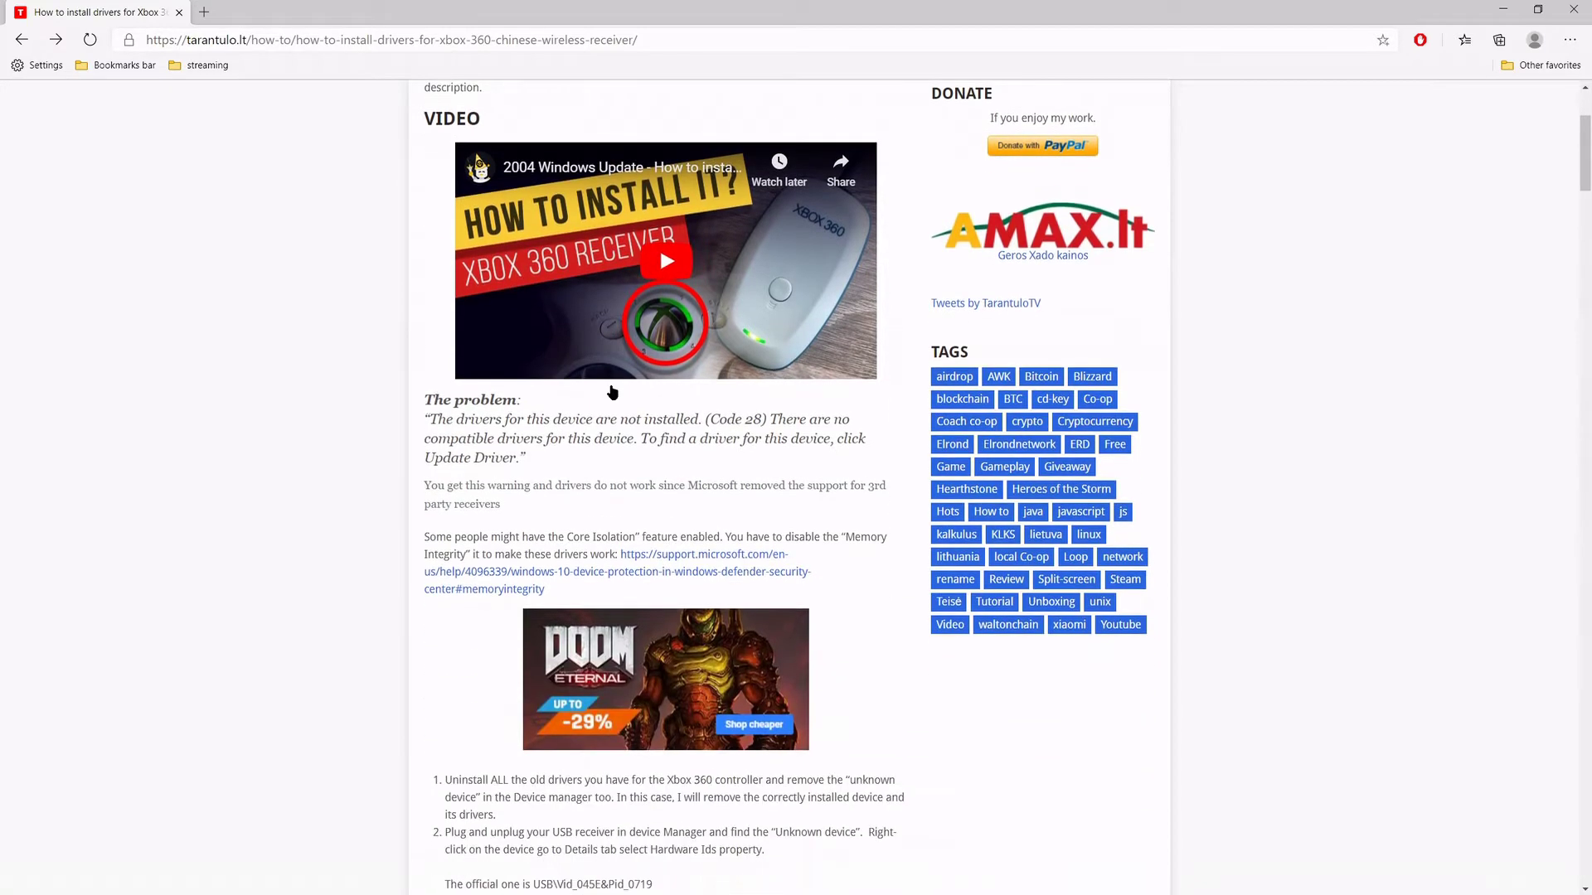
{"action": "scroll", "coordinate": [612, 392], "scroll_direction": "up", "scroll_amount": 3}
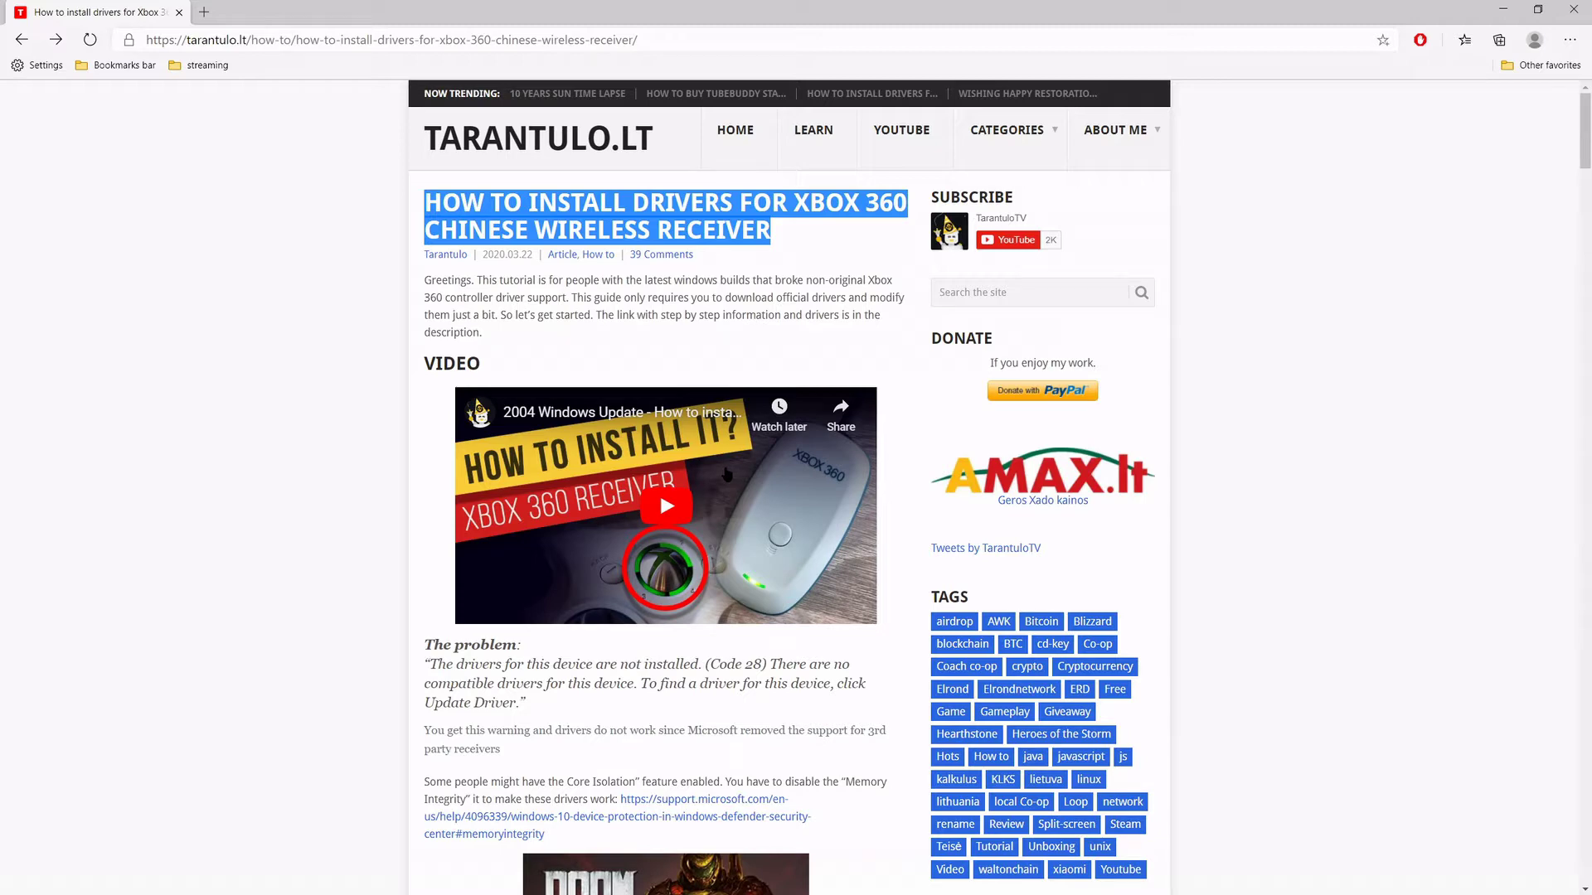
{"action": "scroll", "coordinate": [761, 456], "scroll_direction": "down", "scroll_amount": 4}
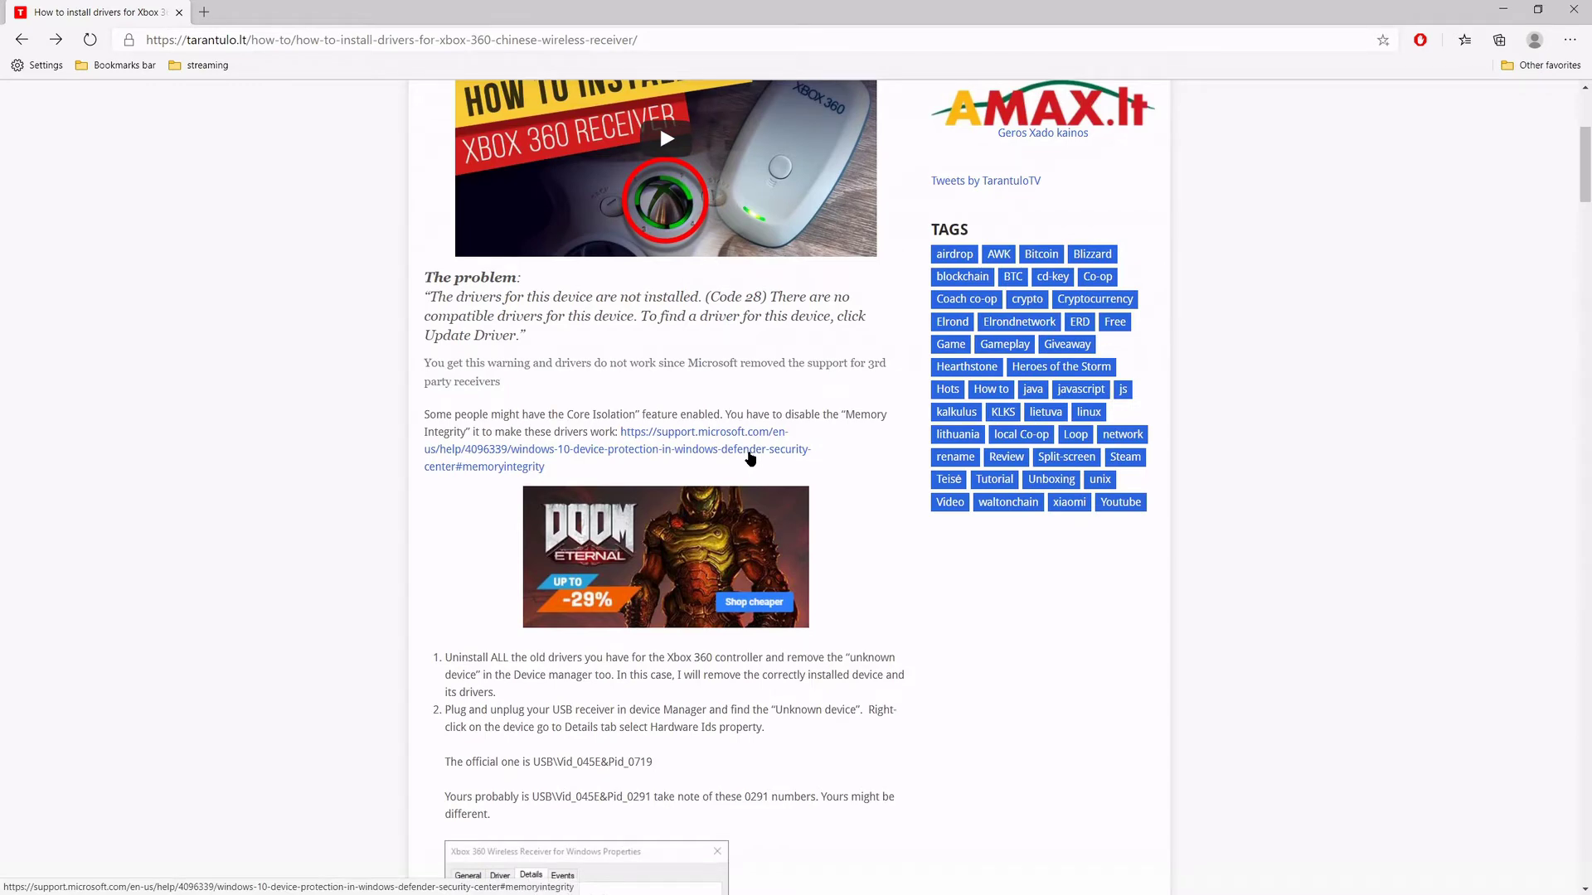
{"action": "scroll", "coordinate": [750, 458], "scroll_direction": "down", "scroll_amount": 3}
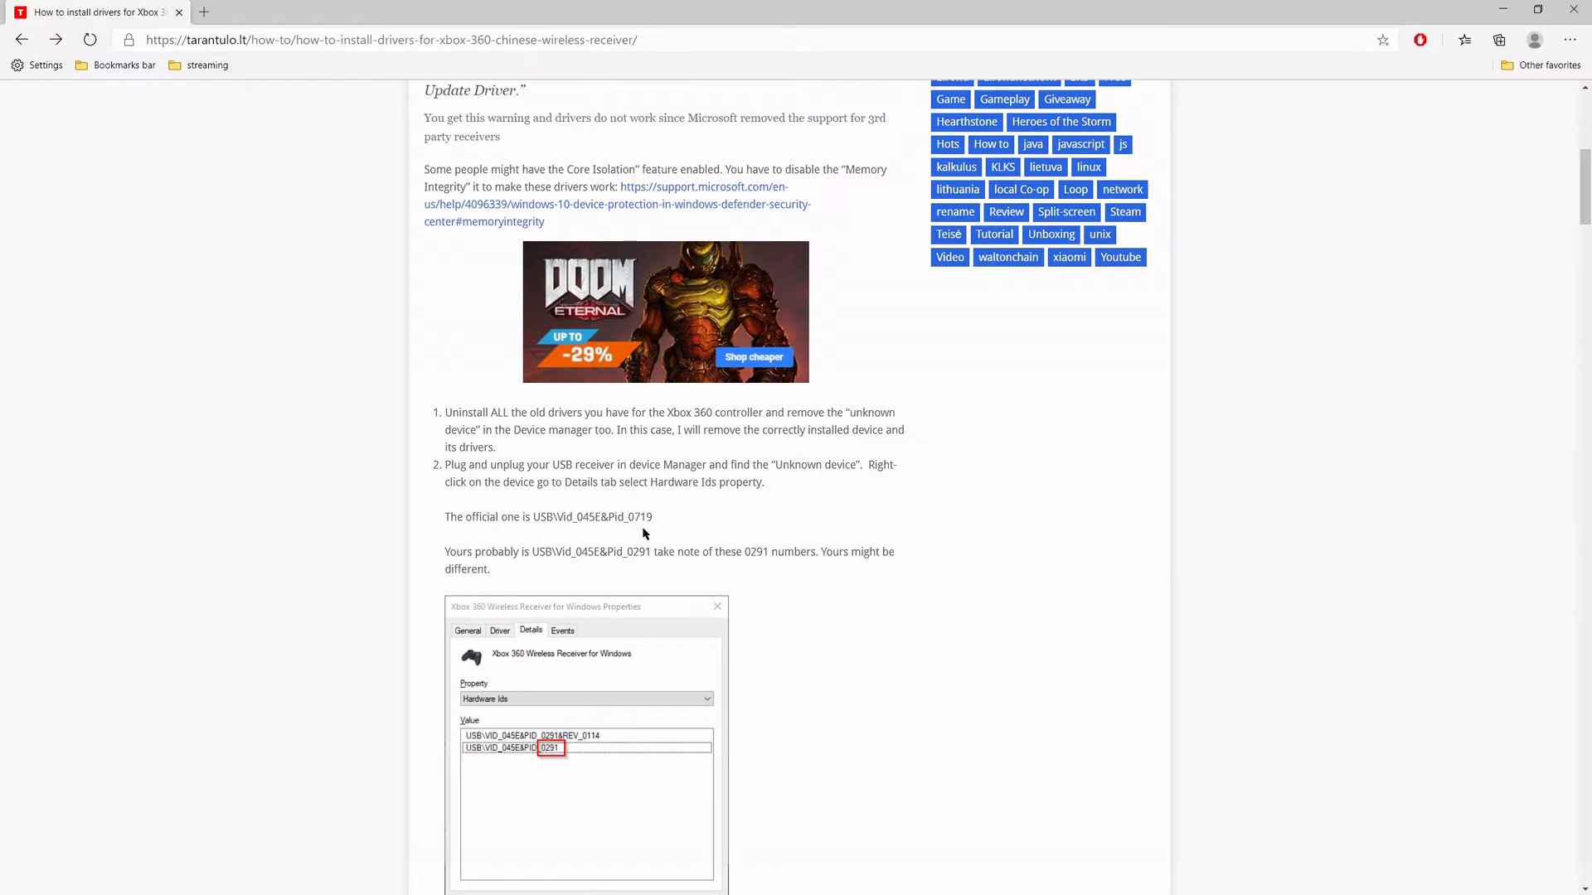
{"action": "scroll", "coordinate": [644, 533], "scroll_direction": "down", "scroll_amount": 9}
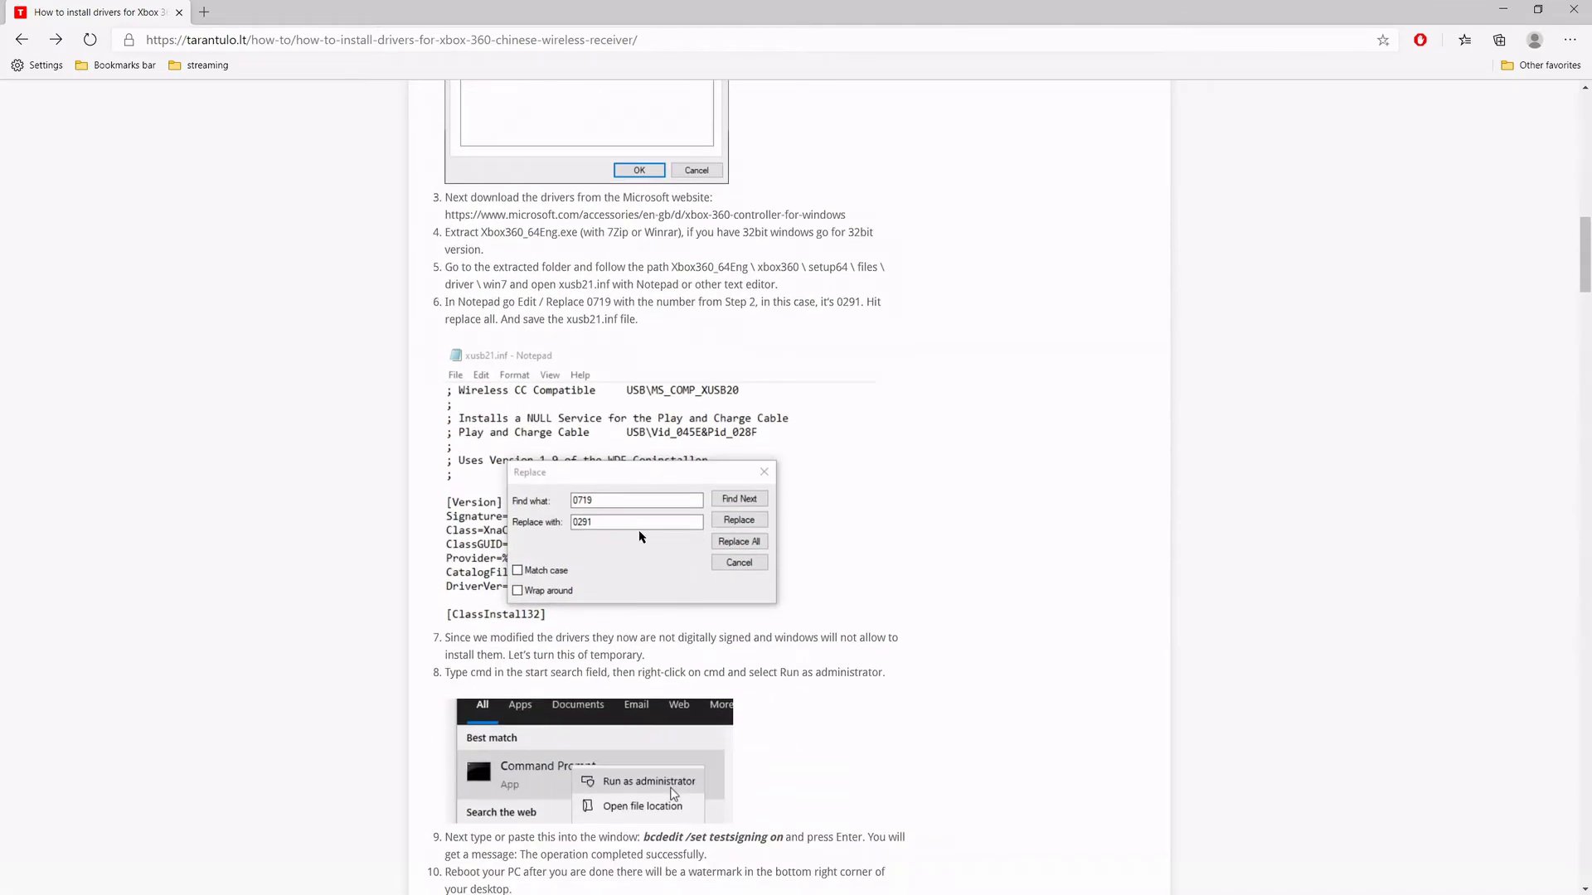
{"action": "scroll", "coordinate": [640, 539], "scroll_direction": "up", "scroll_amount": 7}
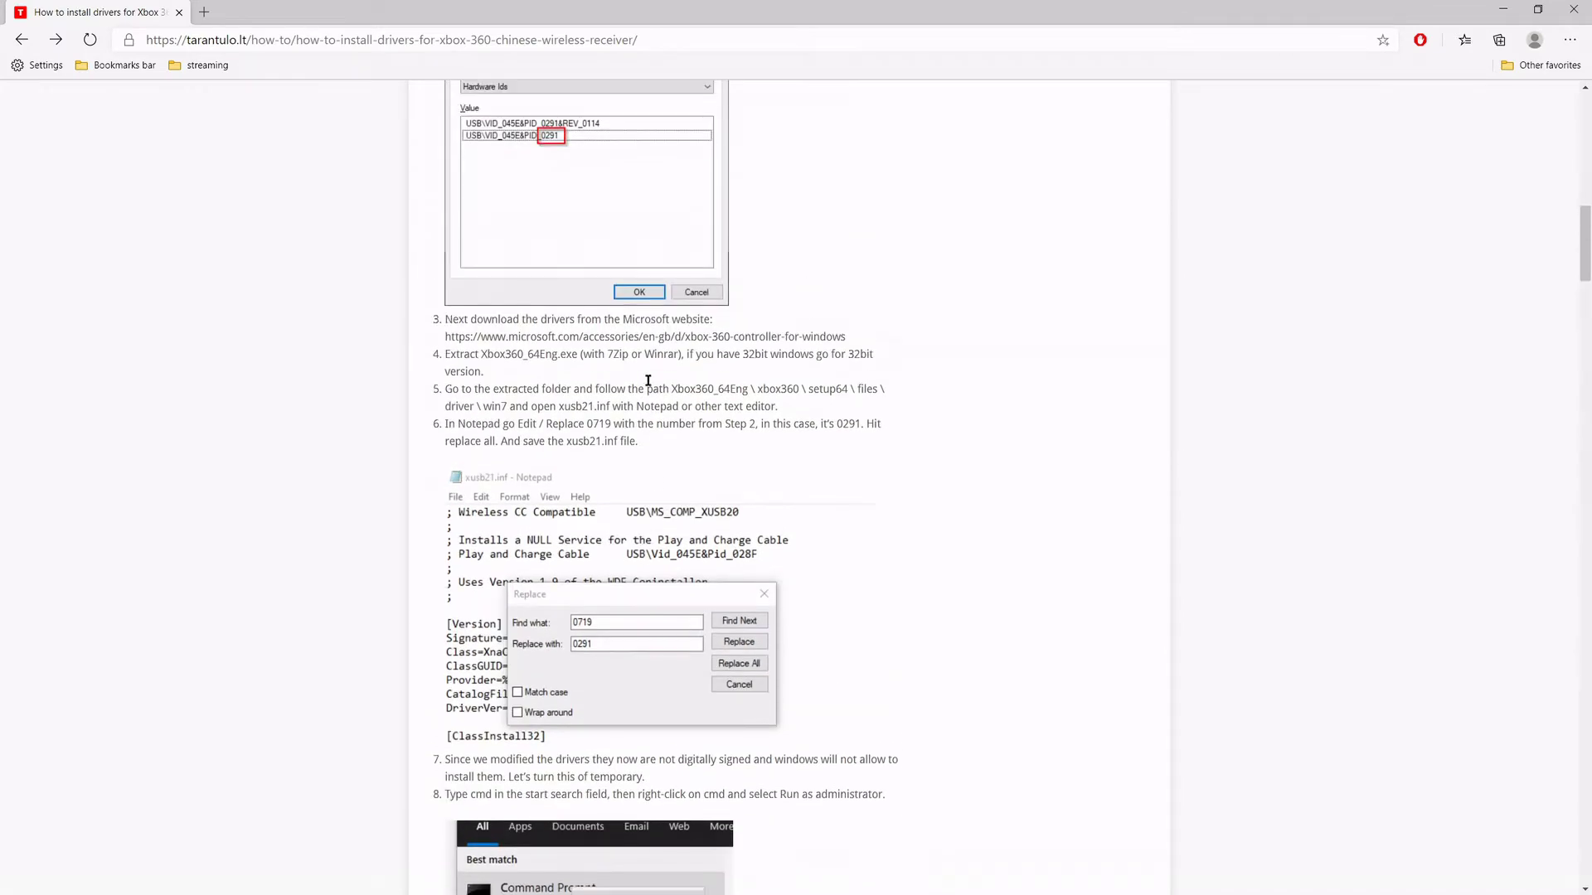
{"action": "scroll", "coordinate": [550, 470], "scroll_direction": "down", "scroll_amount": 1}
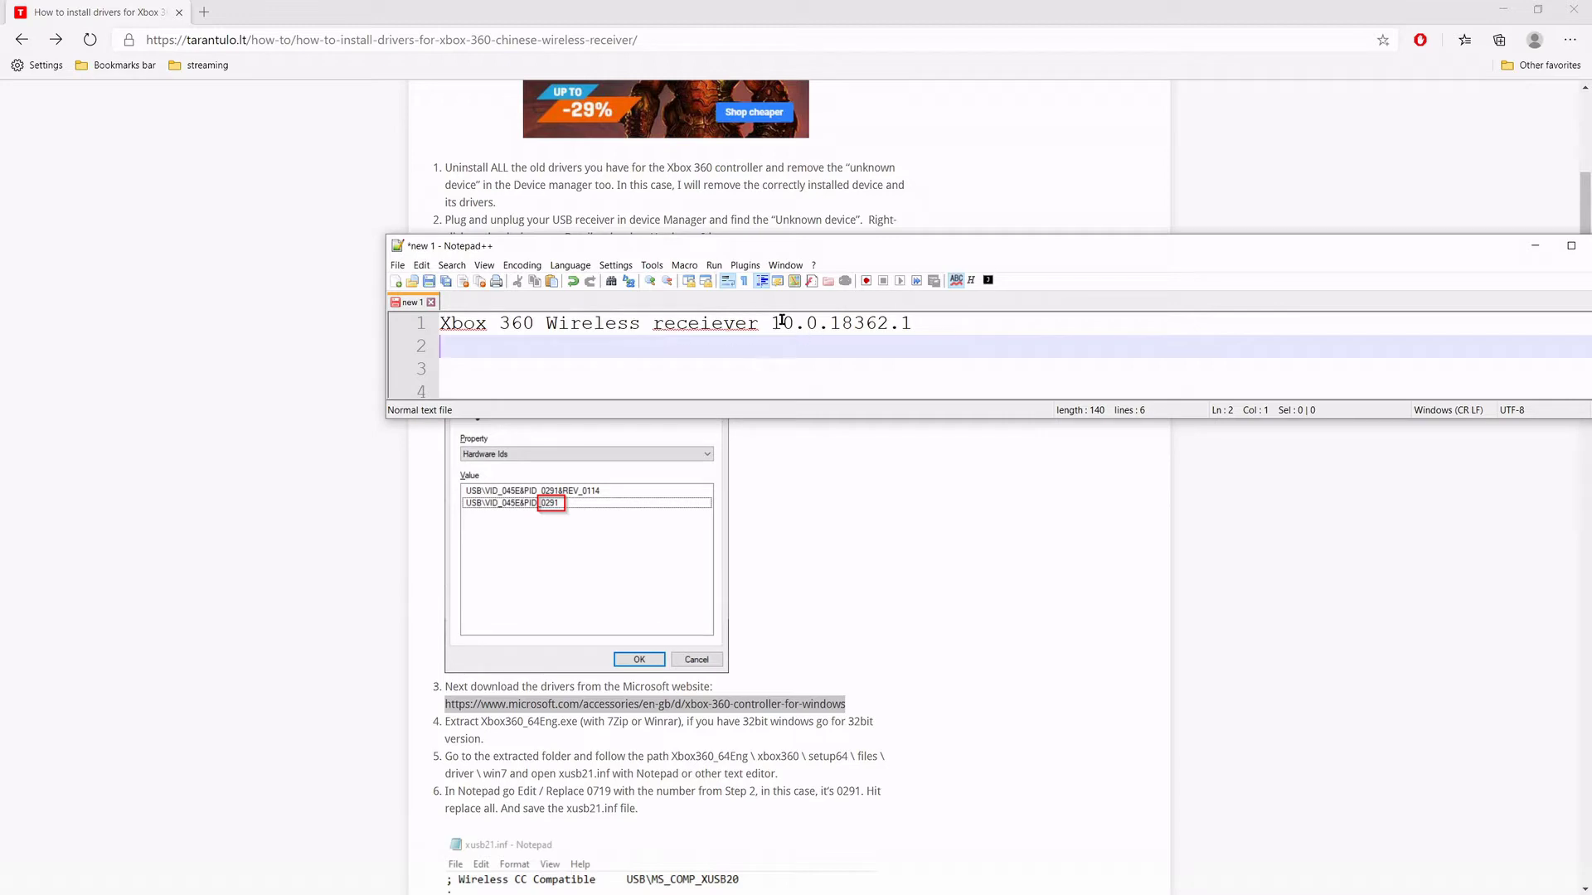
Examine the receiver driver version 10.0.18362.1 in the Notepad++ note, highlighting its build number, and return to the driver article.
{"action": "left_click_drag", "start_coordinate": [830, 324], "coordinate": [885, 323]}
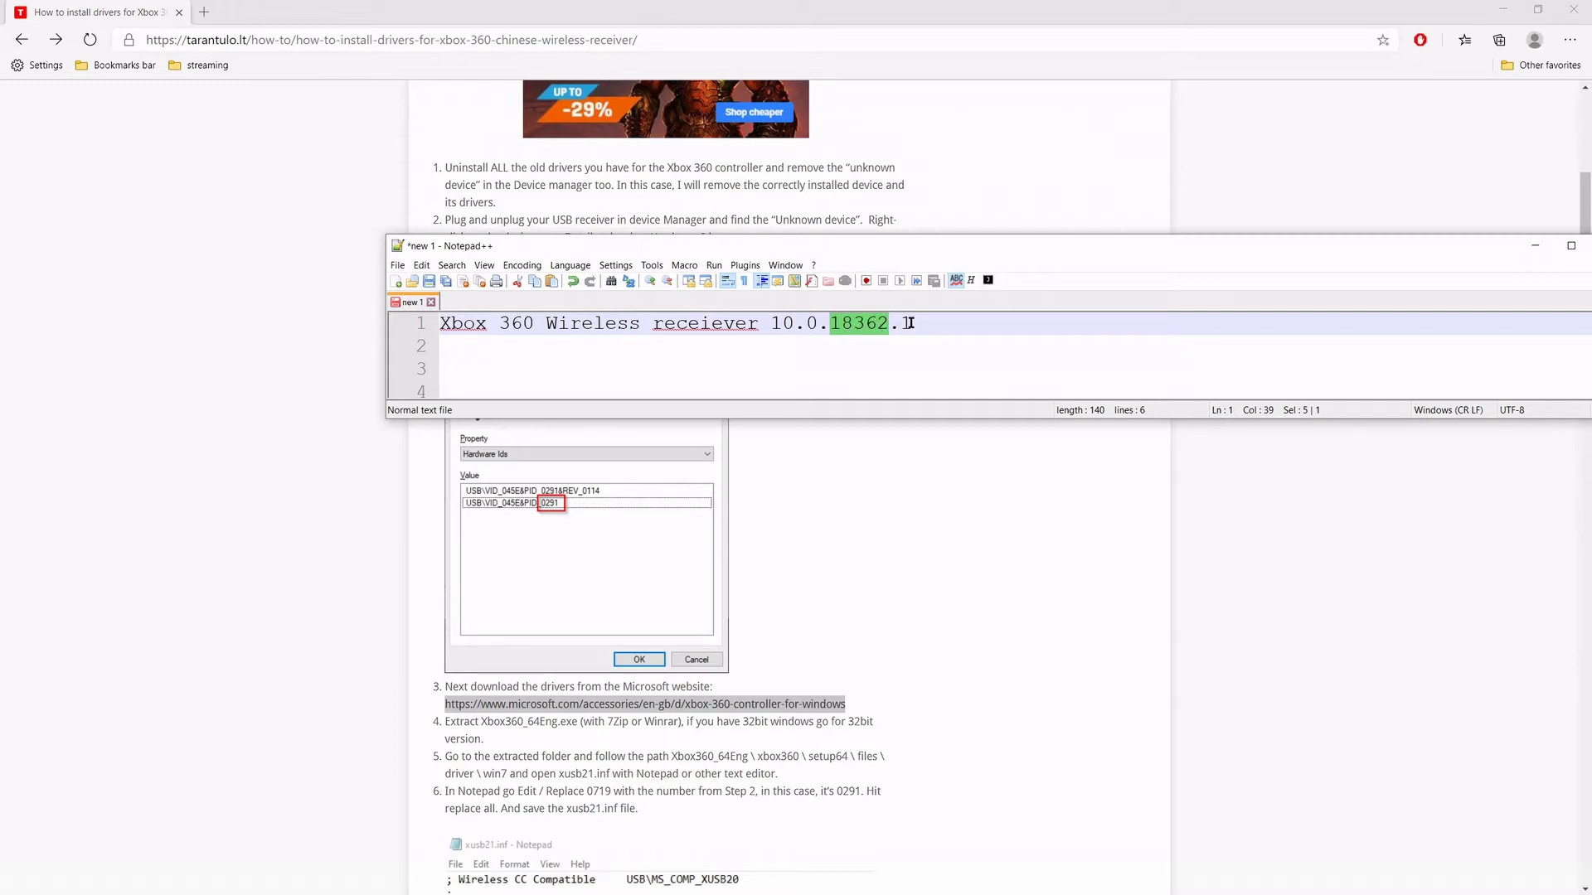
{"action": "left_click_drag", "start_coordinate": [911, 323], "coordinate": [770, 323]}
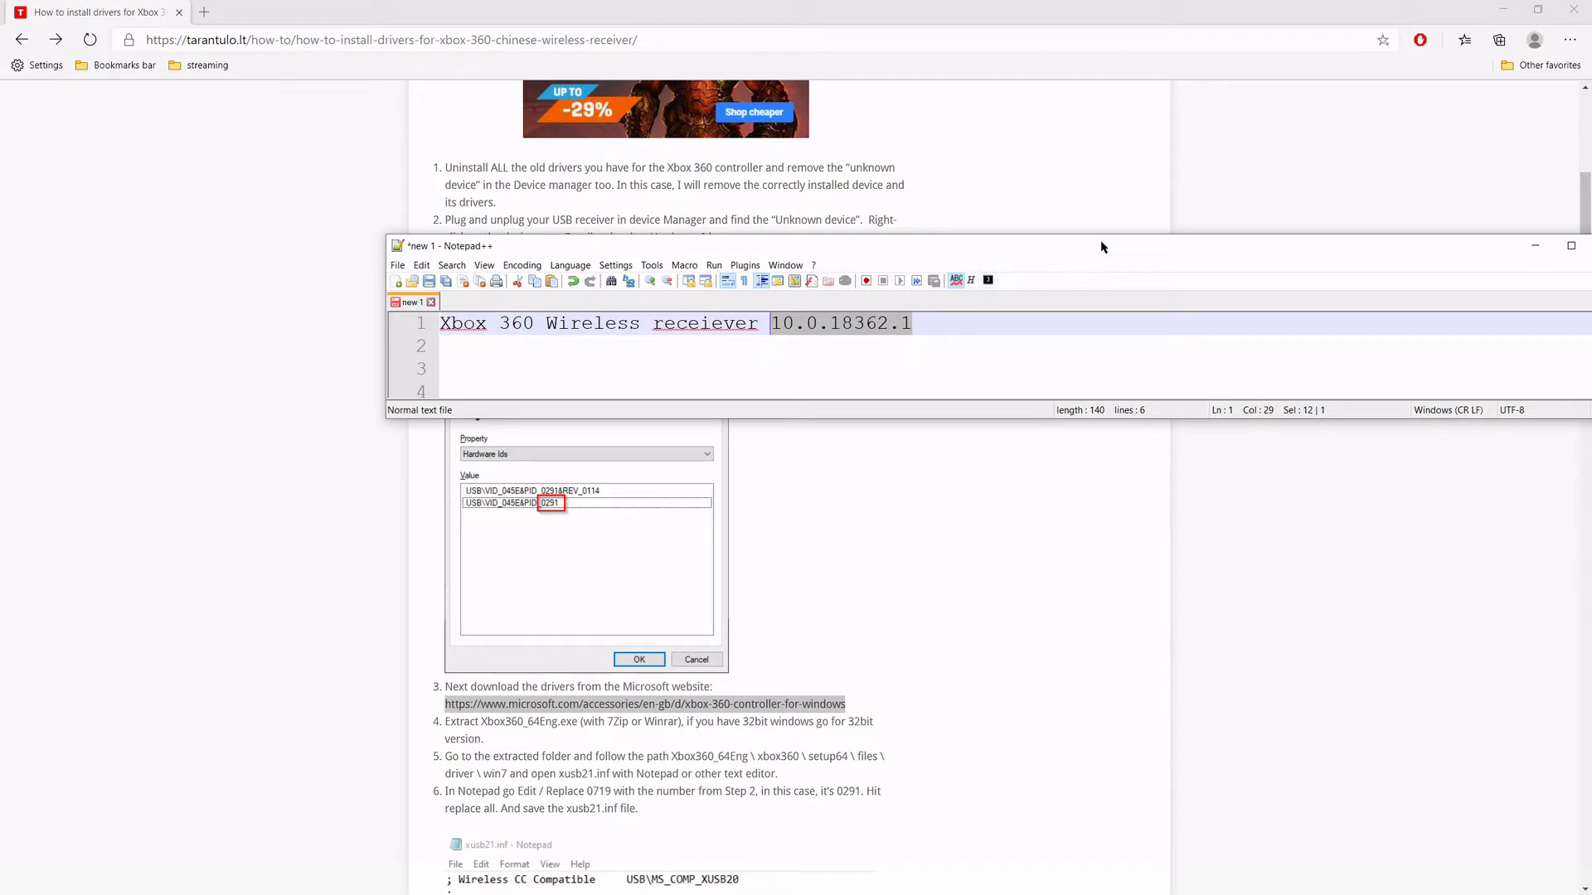
{"action": "left_click_drag", "start_coordinate": [1101, 247], "coordinate": [437, 256]}
{"action": "key", "text": "alt+Tab"}
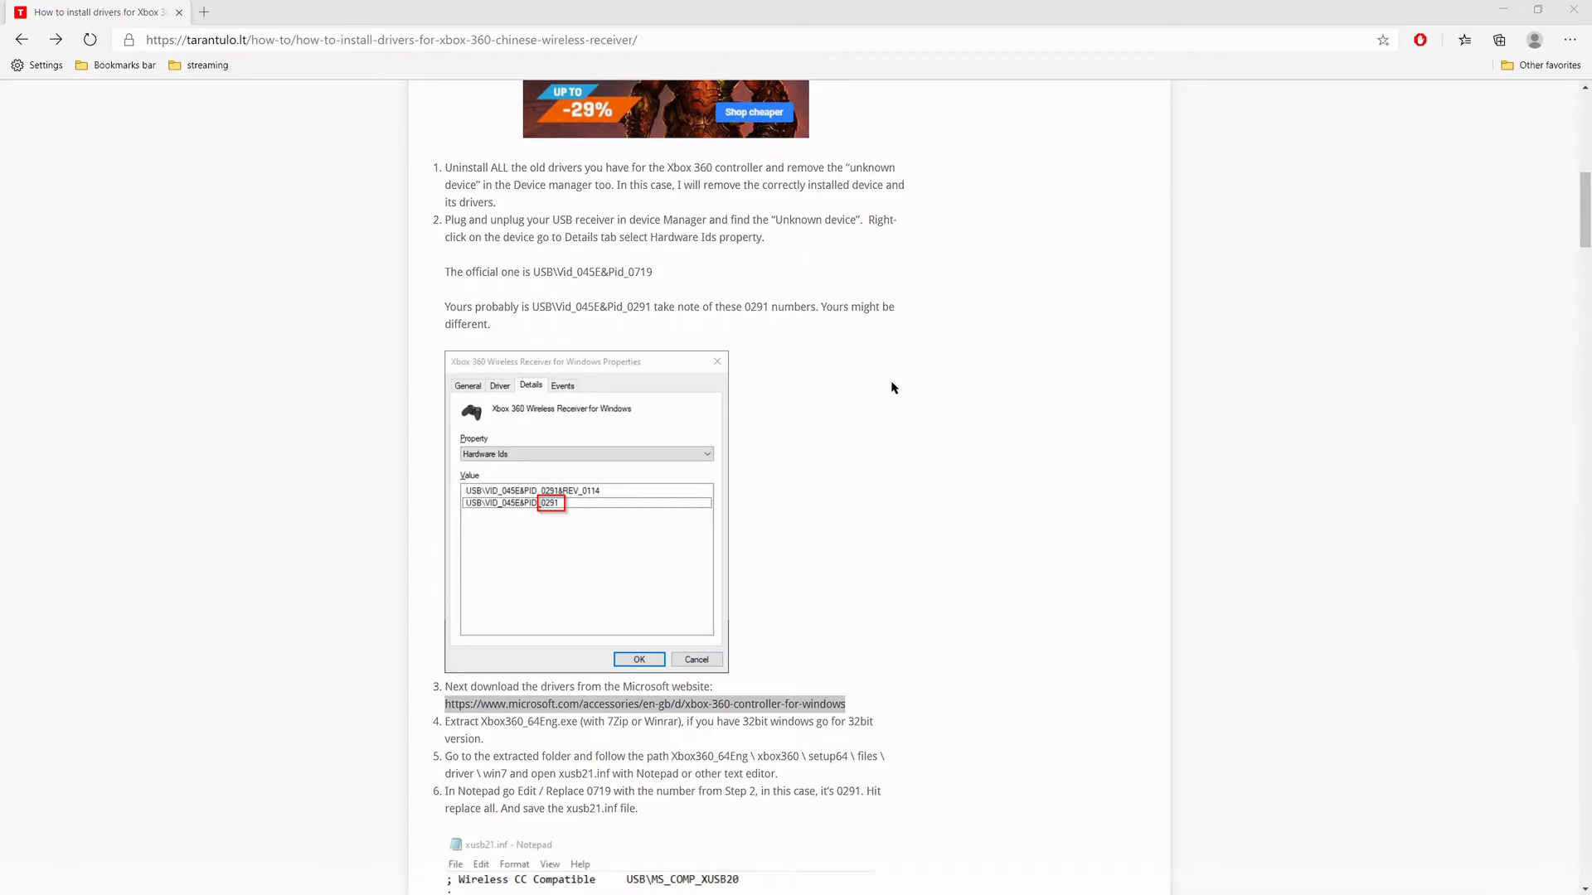
Review the article's title and first two instructions, highlighting the official product ID 0719 and comparing the Hardware Ids example.
{"action": "scroll", "coordinate": [893, 387], "scroll_direction": "up", "scroll_amount": 9}
{"action": "scroll", "coordinate": [700, 581], "scroll_direction": "down", "scroll_amount": 6}
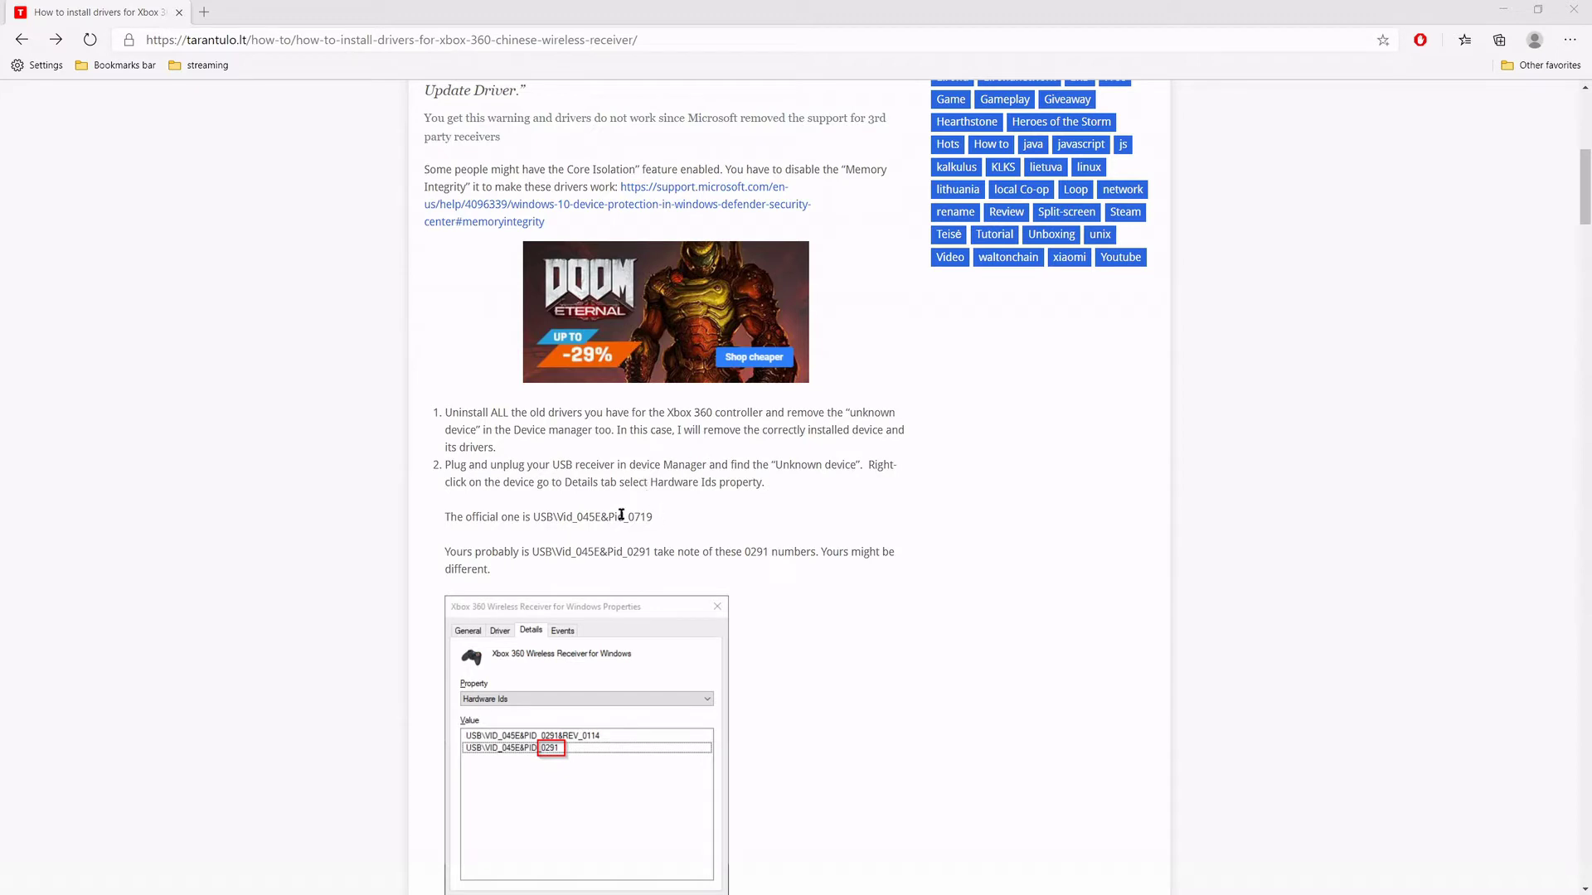
{"action": "left_click_drag", "start_coordinate": [622, 515], "coordinate": [652, 516]}
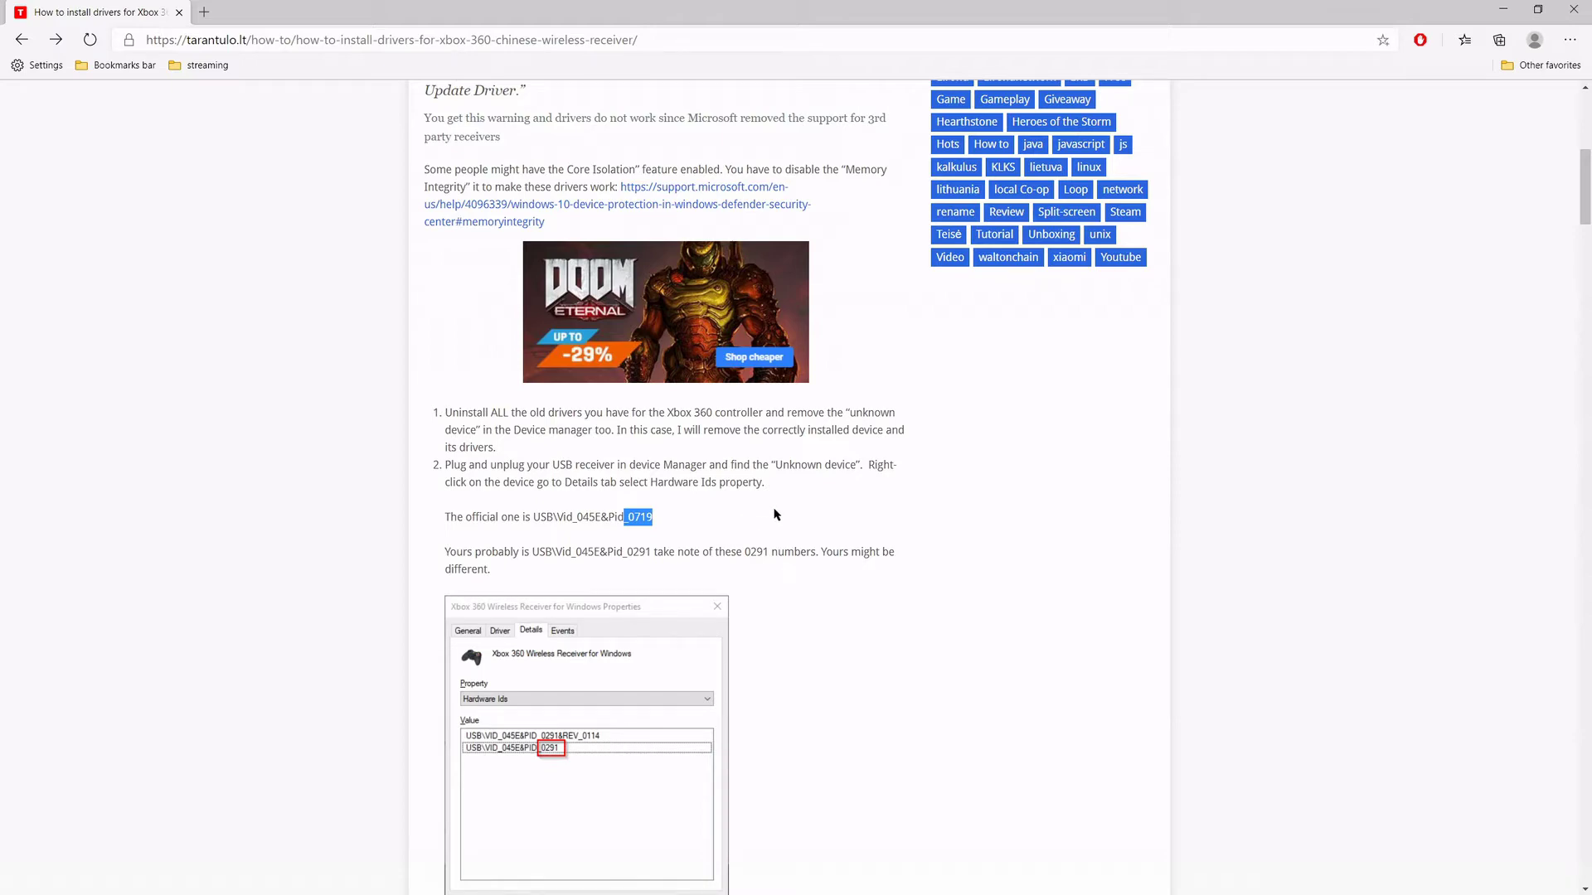
{"action": "scroll", "coordinate": [784, 501], "scroll_direction": "up", "scroll_amount": 7}
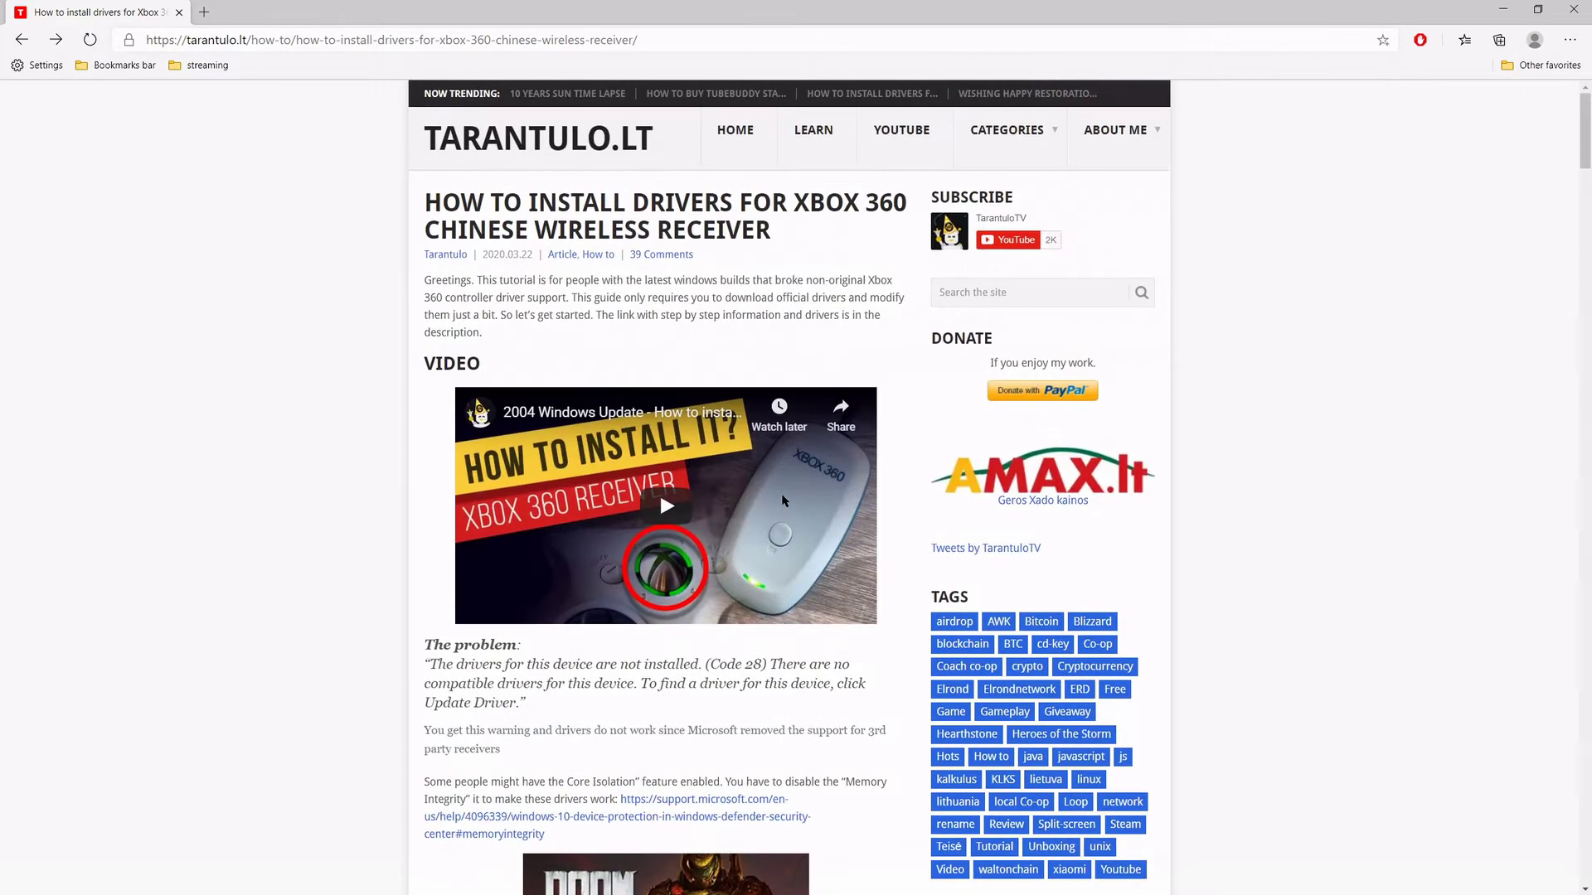
{"action": "left_click_drag", "start_coordinate": [418, 226], "coordinate": [688, 229]}
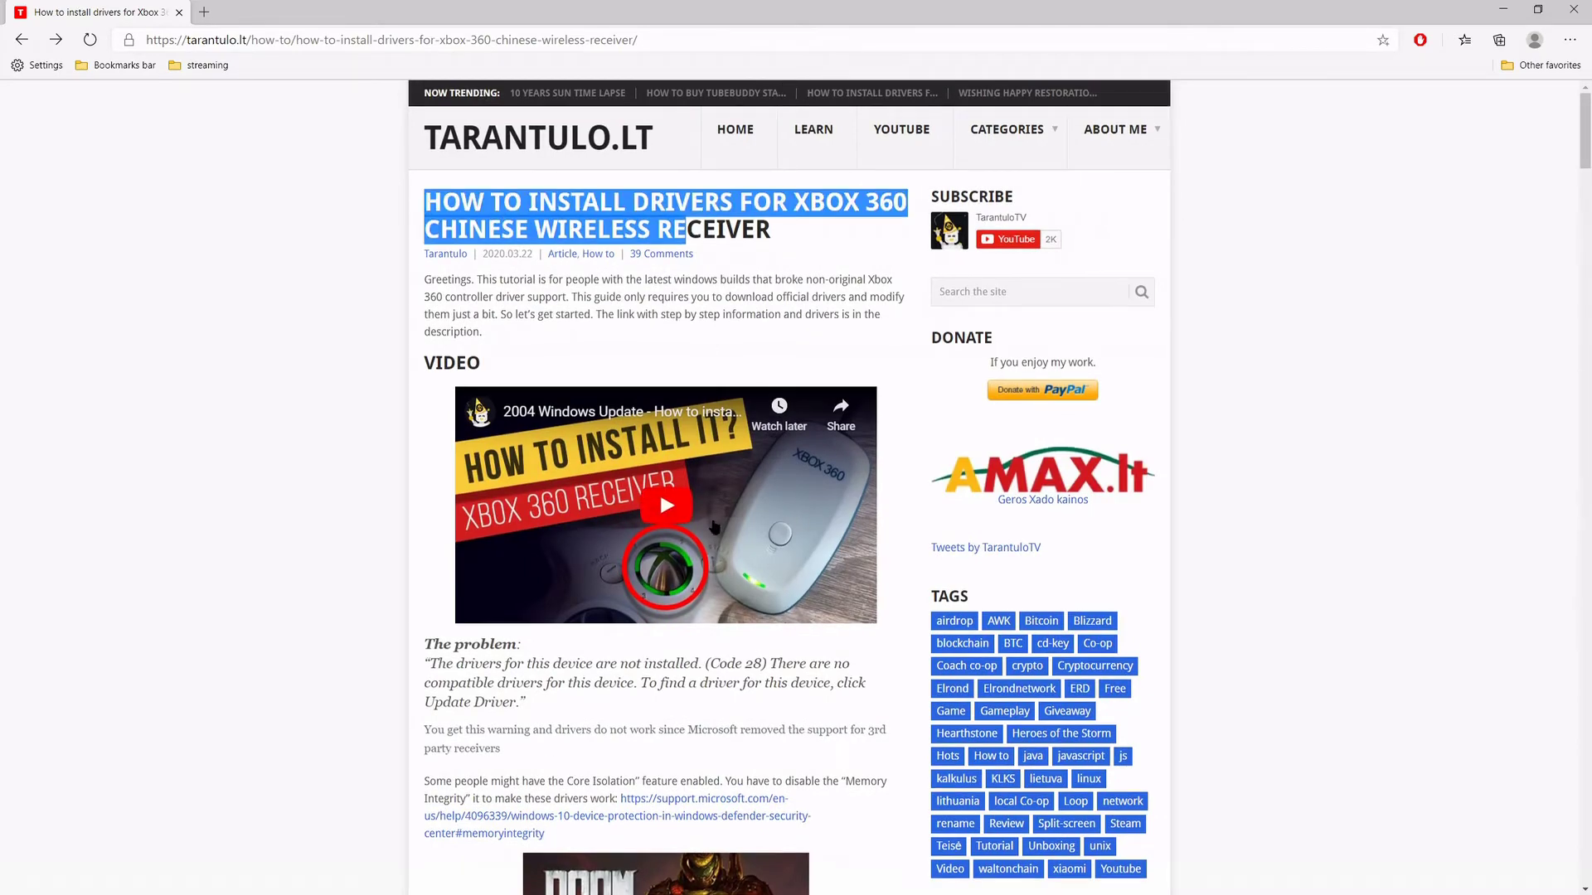
{"action": "scroll", "coordinate": [783, 521], "scroll_direction": "down", "scroll_amount": 7}
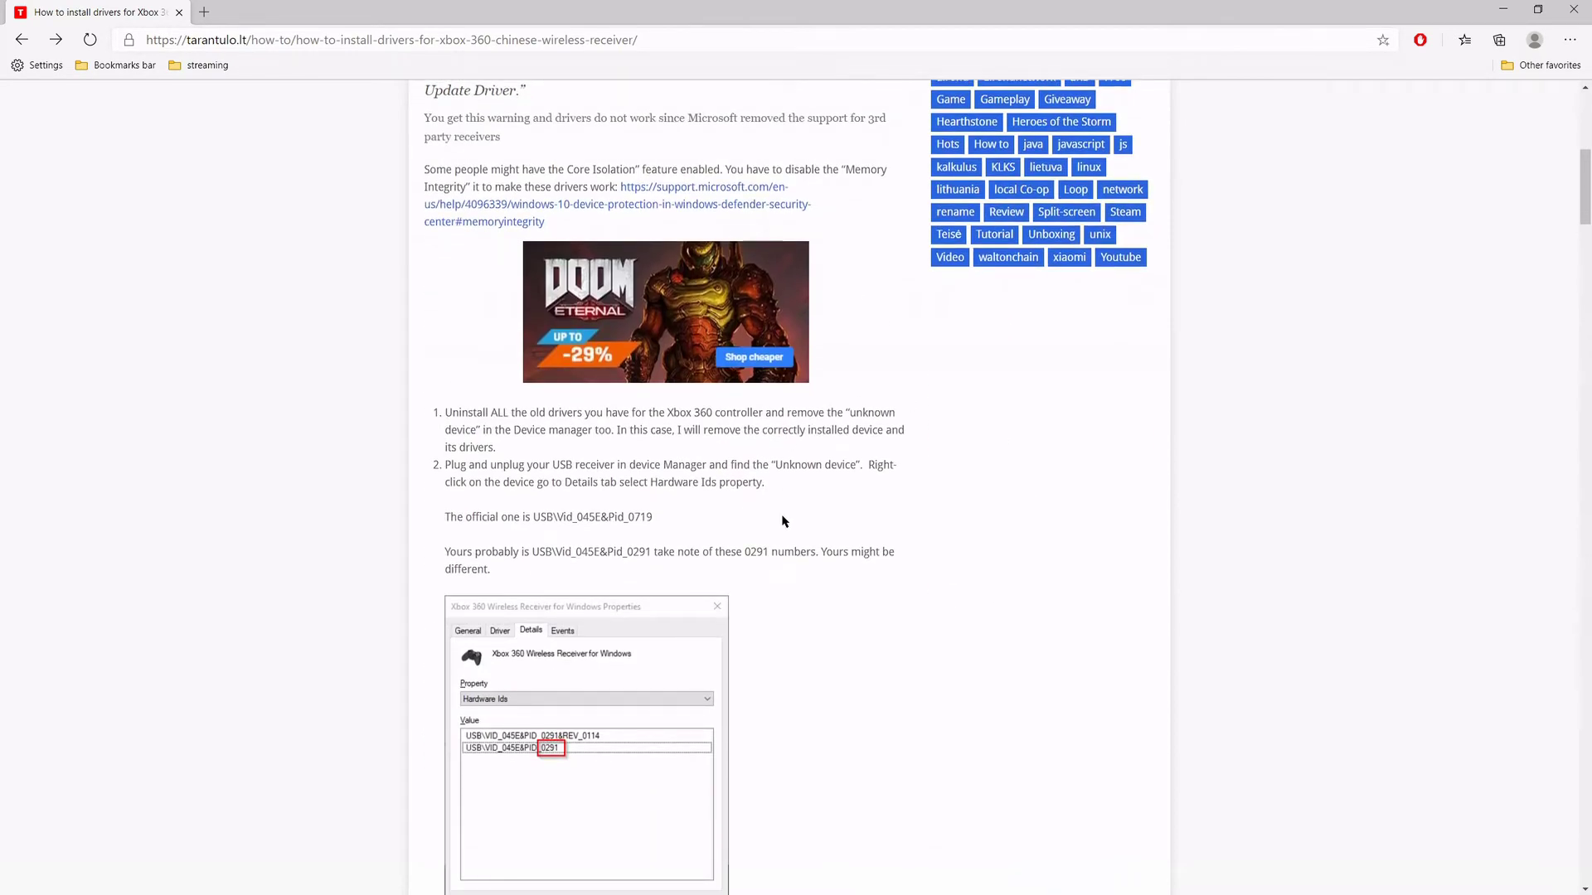
{"action": "scroll", "coordinate": [727, 522], "scroll_direction": "down", "scroll_amount": 3}
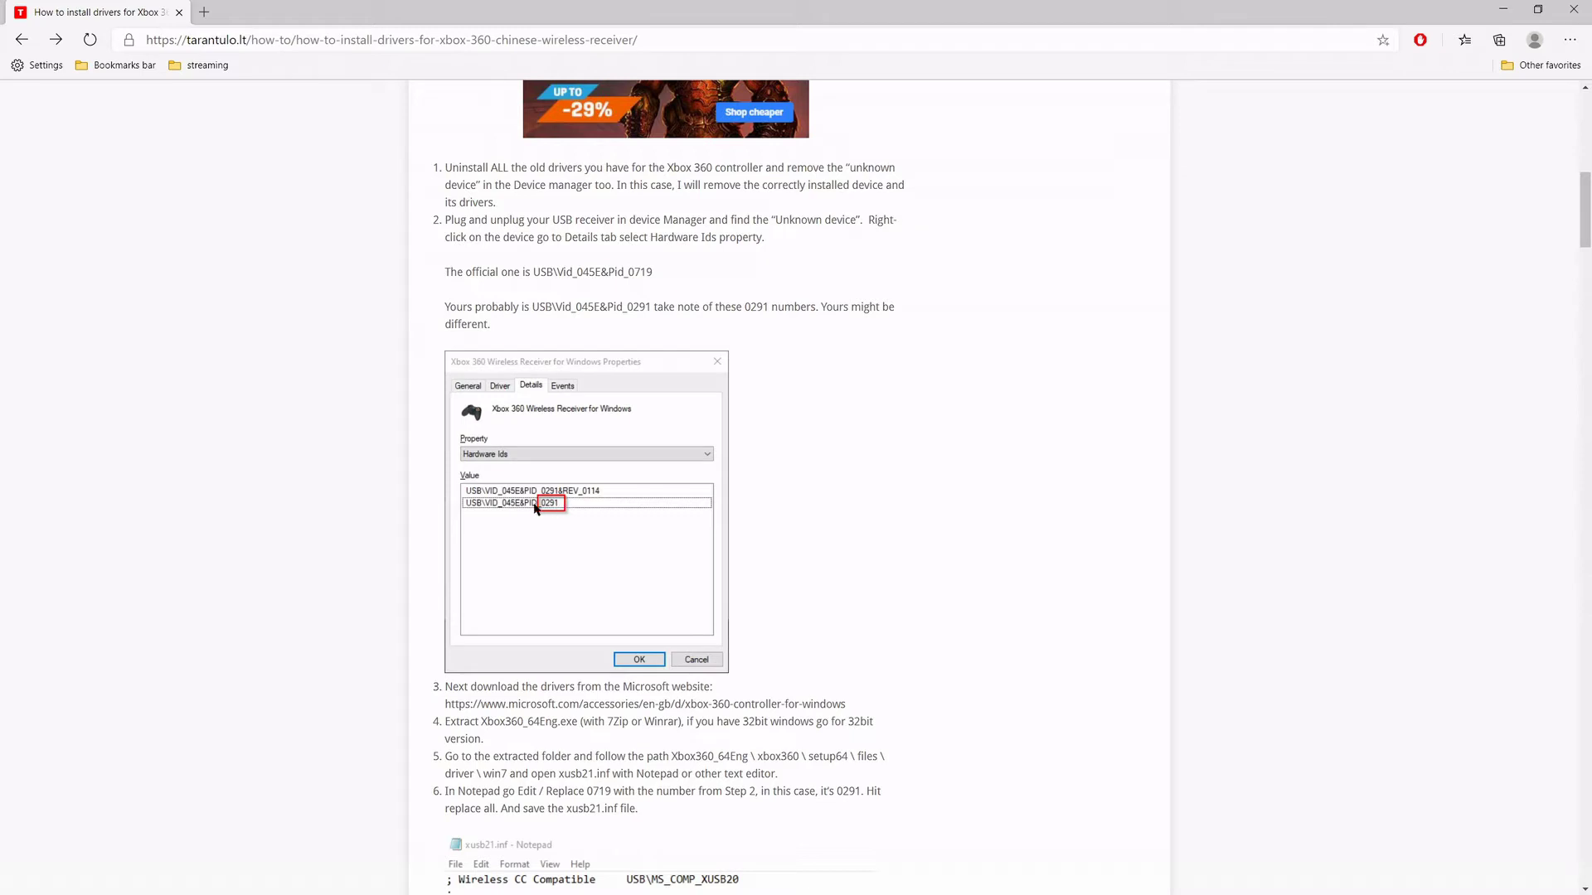
Read instructions 3 to 5, highlighting the Microsoft driver link, the Xbox360_64Eng.exe extraction and the xusb21.inf file name.
{"action": "scroll", "coordinate": [568, 507], "scroll_direction": "down", "scroll_amount": 4}
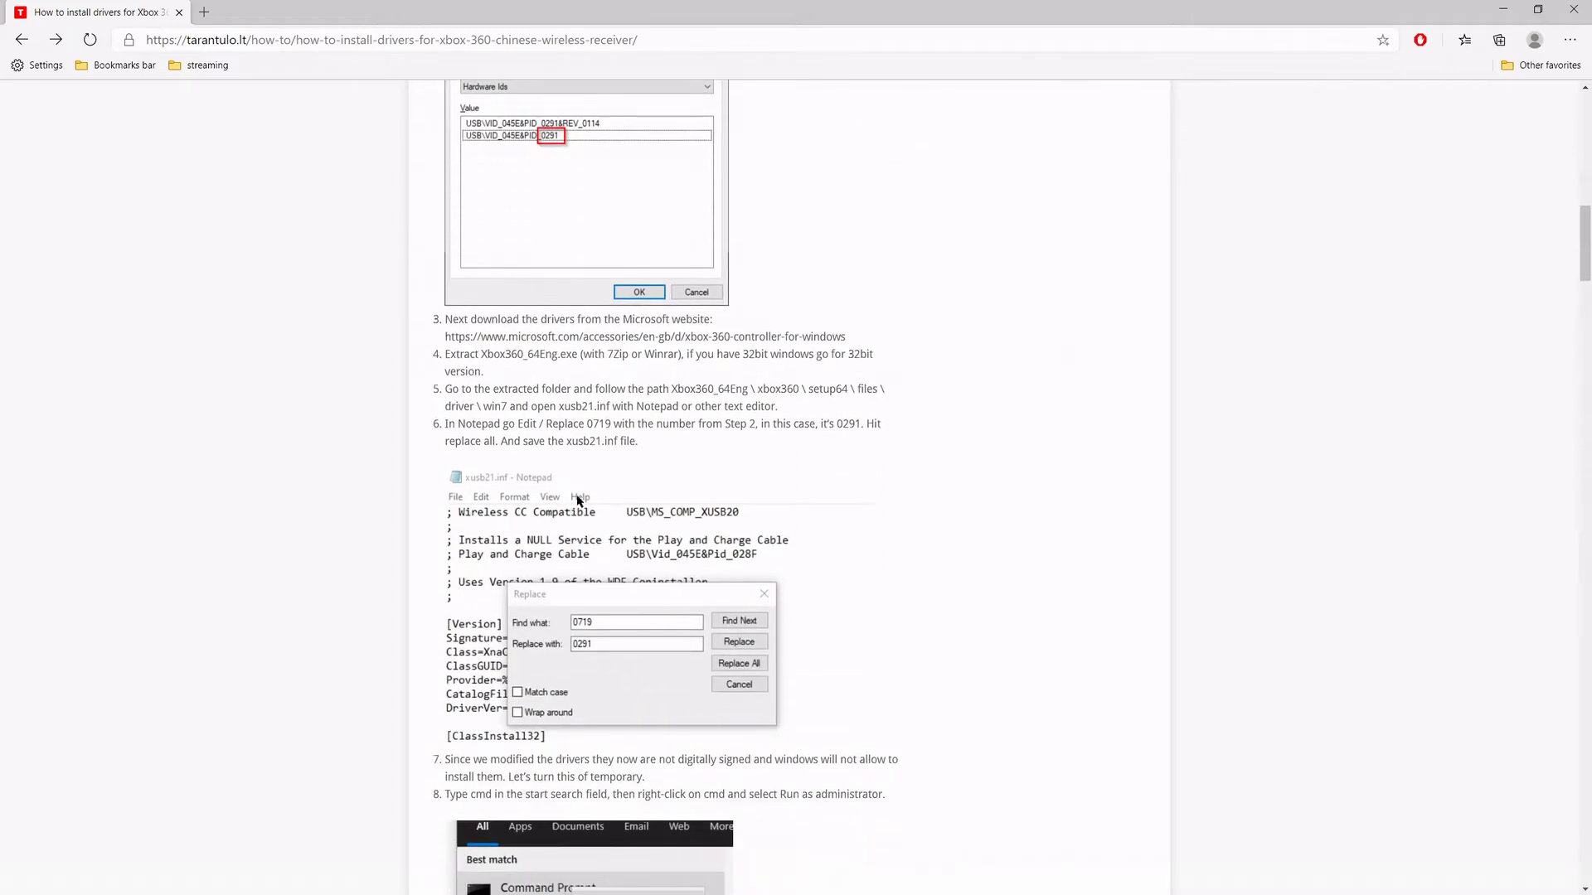
{"action": "left_click_drag", "start_coordinate": [445, 337], "coordinate": [875, 341]}
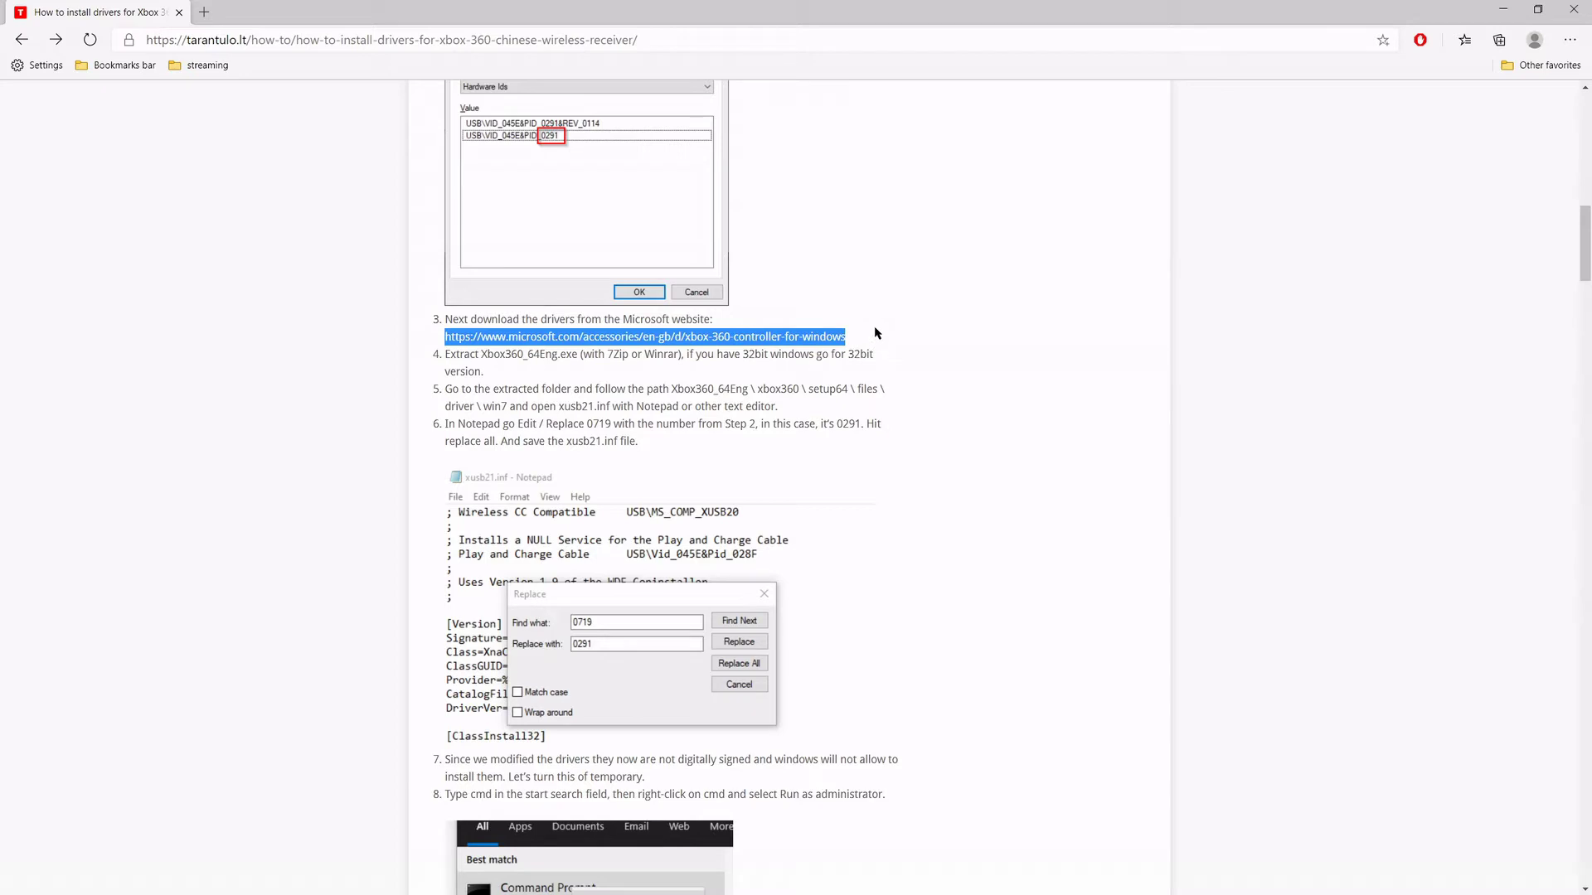
{"action": "left_click_drag", "start_coordinate": [470, 356], "coordinate": [589, 378]}
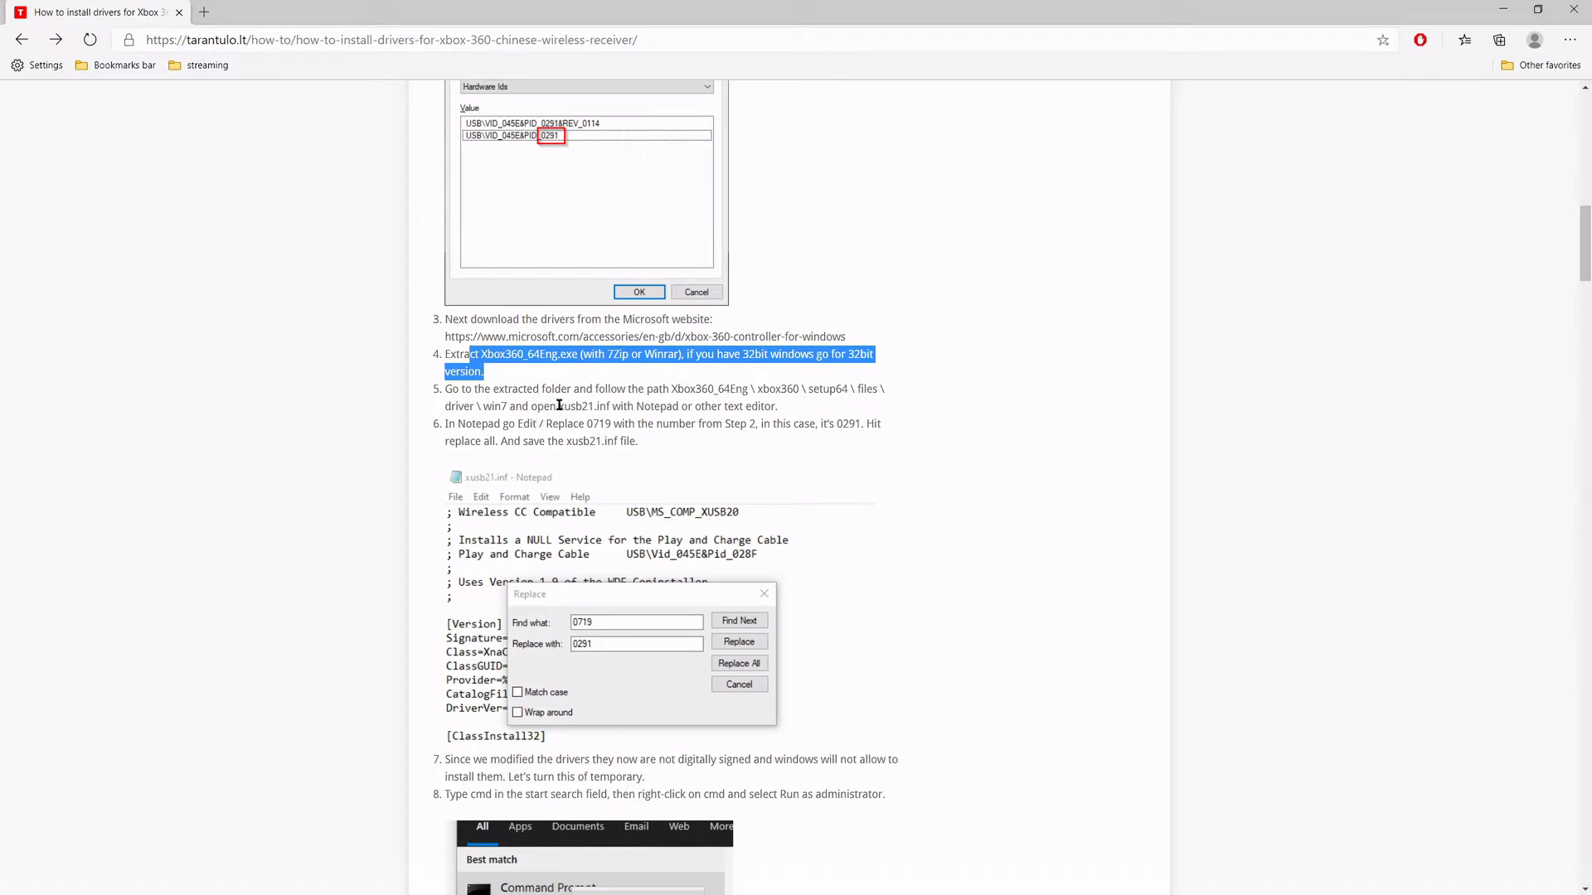
{"action": "left_click_drag", "start_coordinate": [558, 406], "coordinate": [613, 422]}
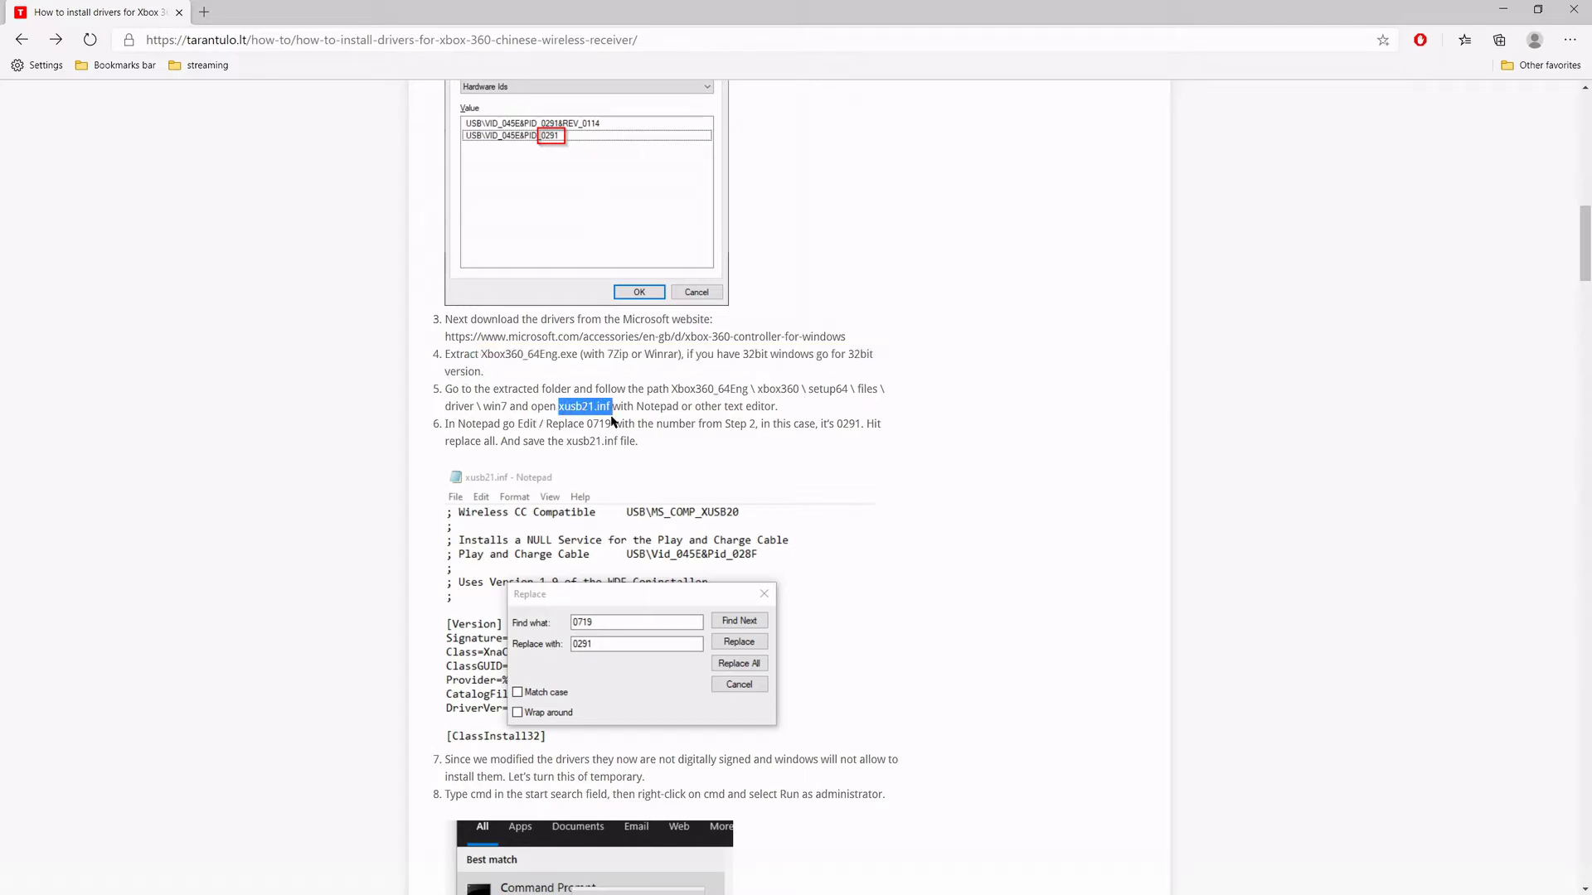
Examine instruction 6 on replacing 0719 with 0291 in xusb21.inf, highlighting both ID numbers.
{"action": "scroll", "coordinate": [554, 437], "scroll_direction": "down", "scroll_amount": 1}
{"action": "scroll", "coordinate": [554, 437], "scroll_direction": "down", "scroll_amount": 3}
{"action": "left_click", "coordinate": [611, 198]}
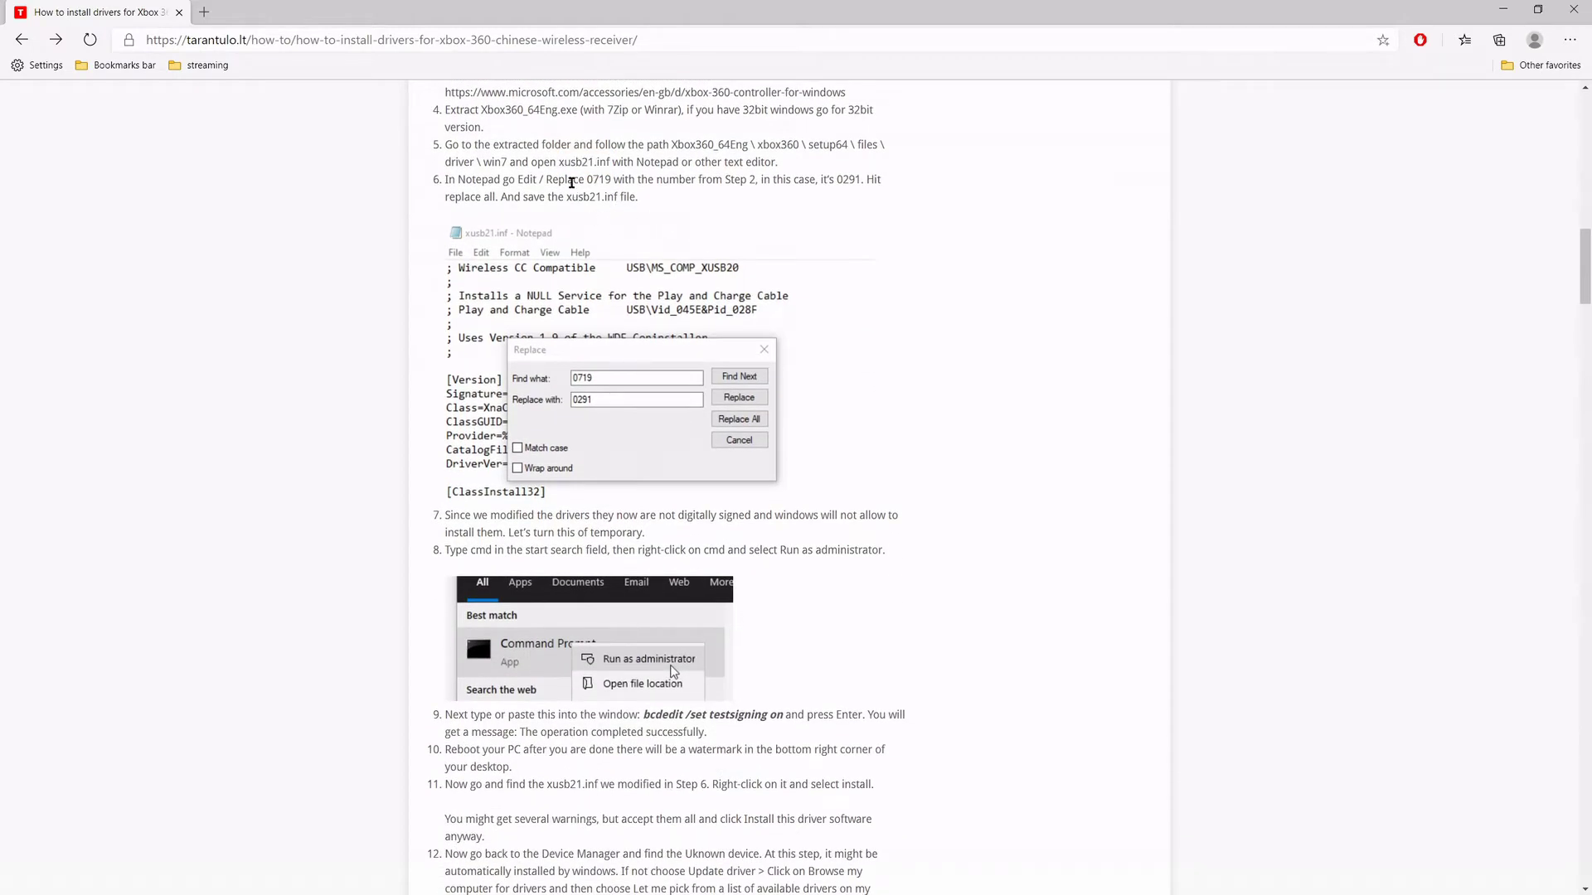
{"action": "left_click_drag", "start_coordinate": [591, 181], "coordinate": [612, 181]}
{"action": "left_click", "coordinate": [839, 179]}
{"action": "left_click_drag", "start_coordinate": [837, 179], "coordinate": [861, 180]}
{"action": "left_click_drag", "start_coordinate": [587, 179], "coordinate": [854, 181]}
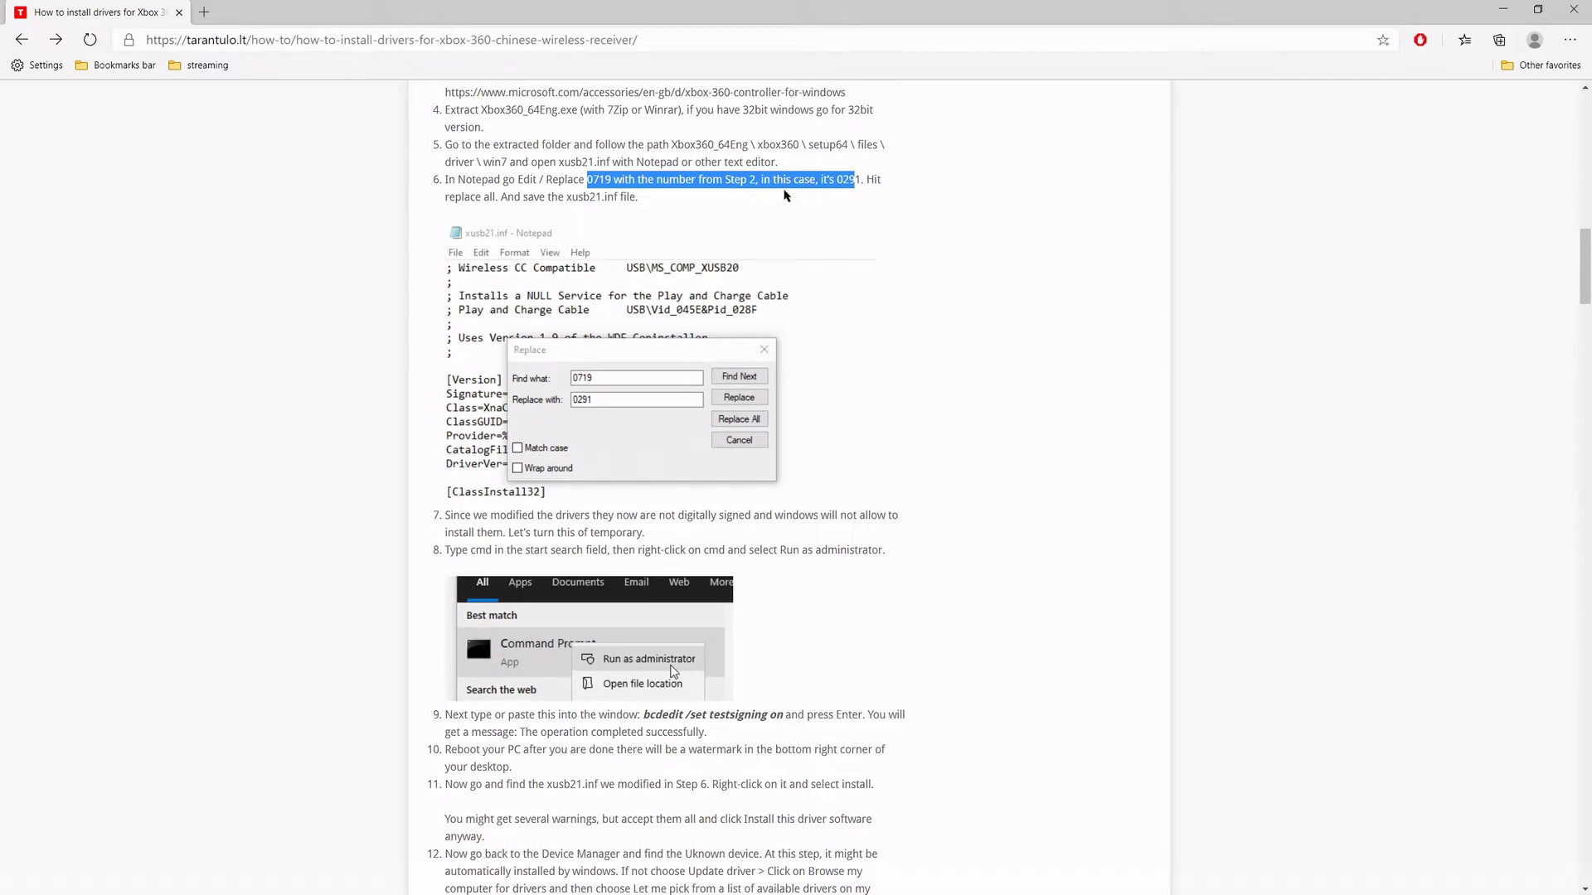
{"action": "double_click", "coordinate": [842, 181]}
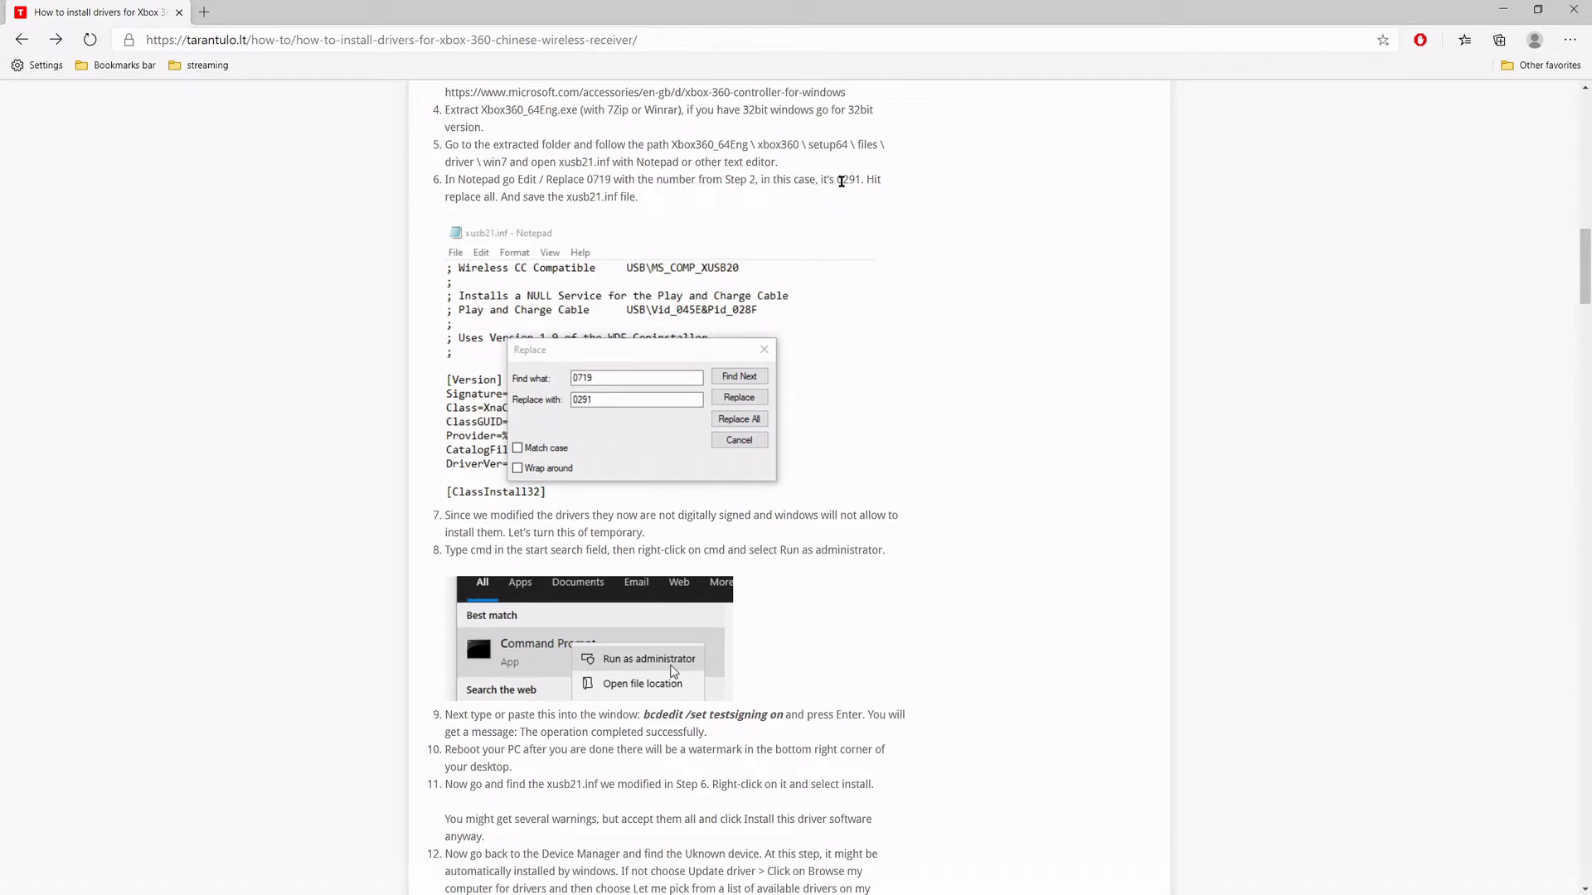
Read instructions 7 to 12 on installing the unsigned driver, highlighting the "bcdedit /set testsigning on" command.
{"action": "scroll", "coordinate": [779, 265], "scroll_direction": "up", "scroll_amount": 7}
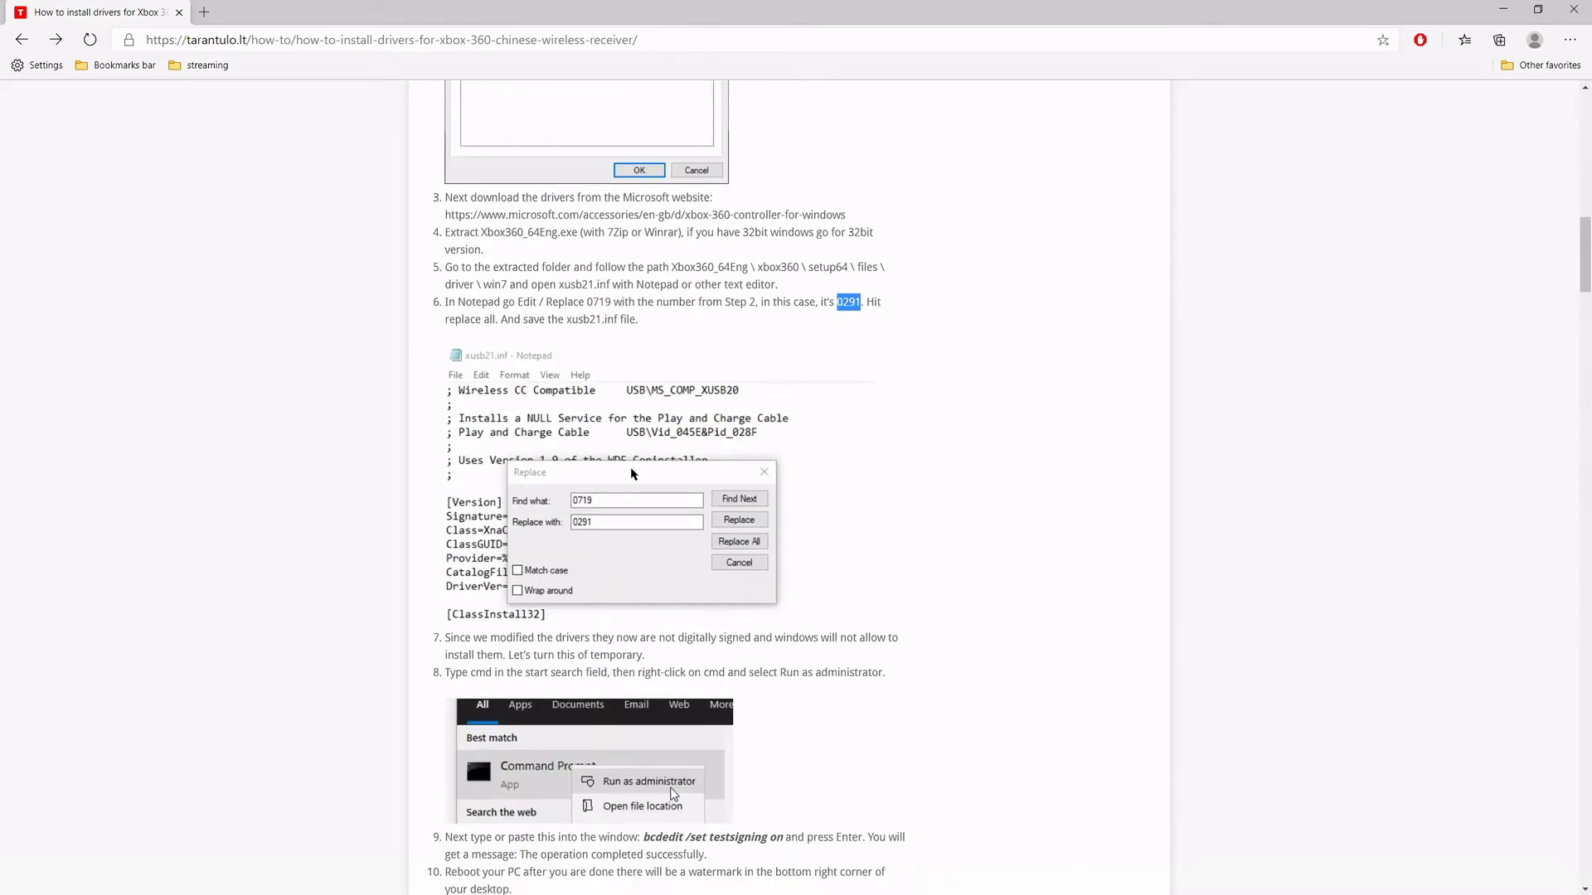
{"action": "scroll", "coordinate": [634, 437], "scroll_direction": "down", "scroll_amount": 1}
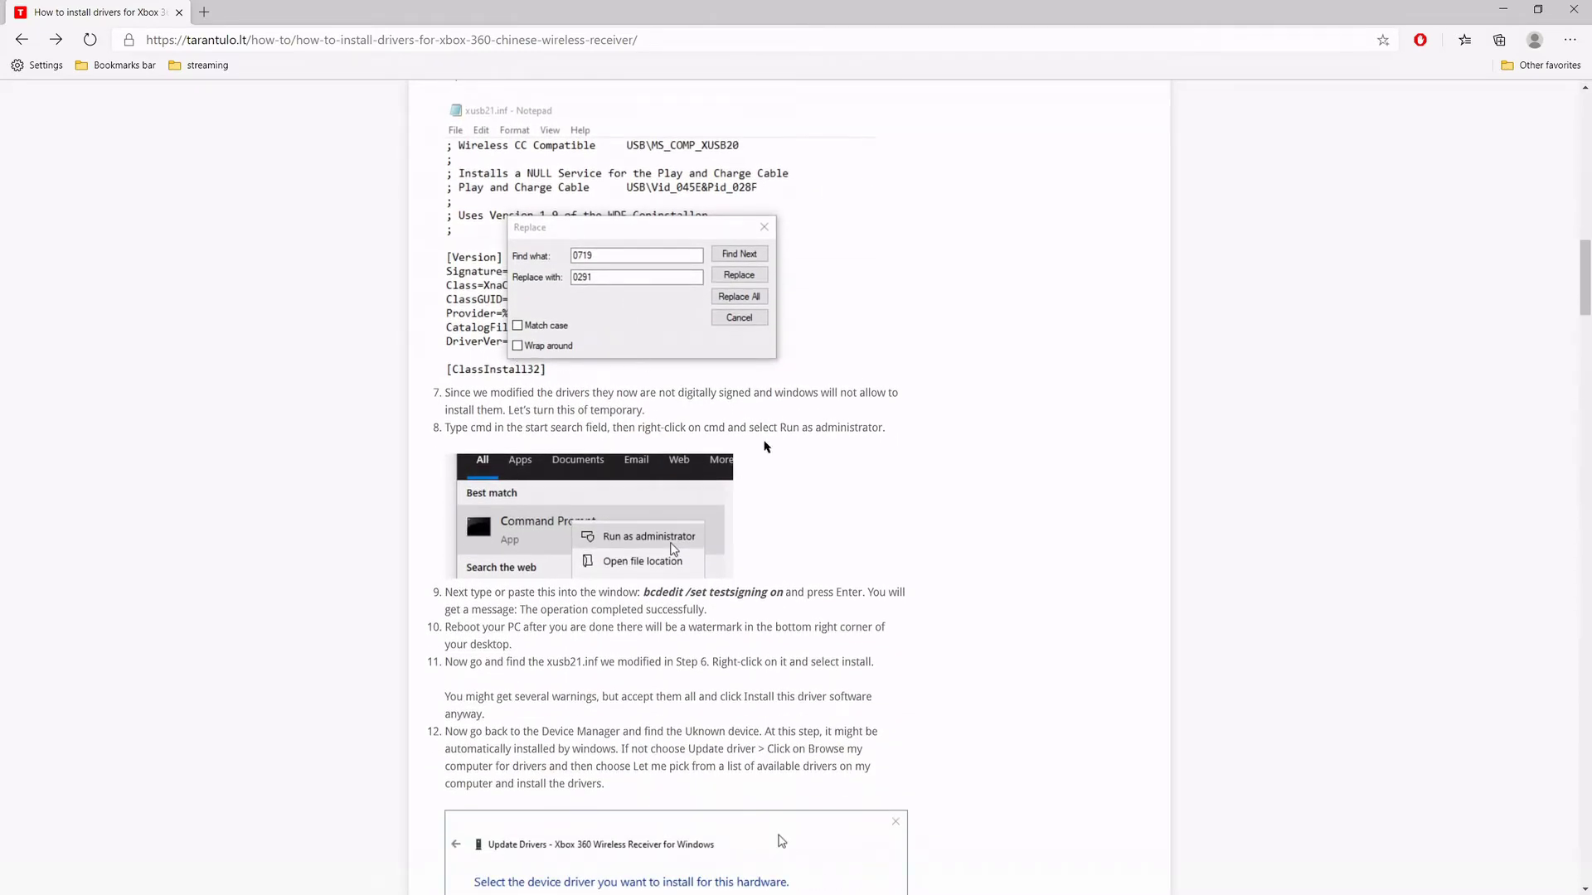
{"action": "scroll", "coordinate": [667, 450], "scroll_direction": "down", "scroll_amount": 4}
{"action": "scroll", "coordinate": [568, 473], "scroll_direction": "down", "scroll_amount": 3}
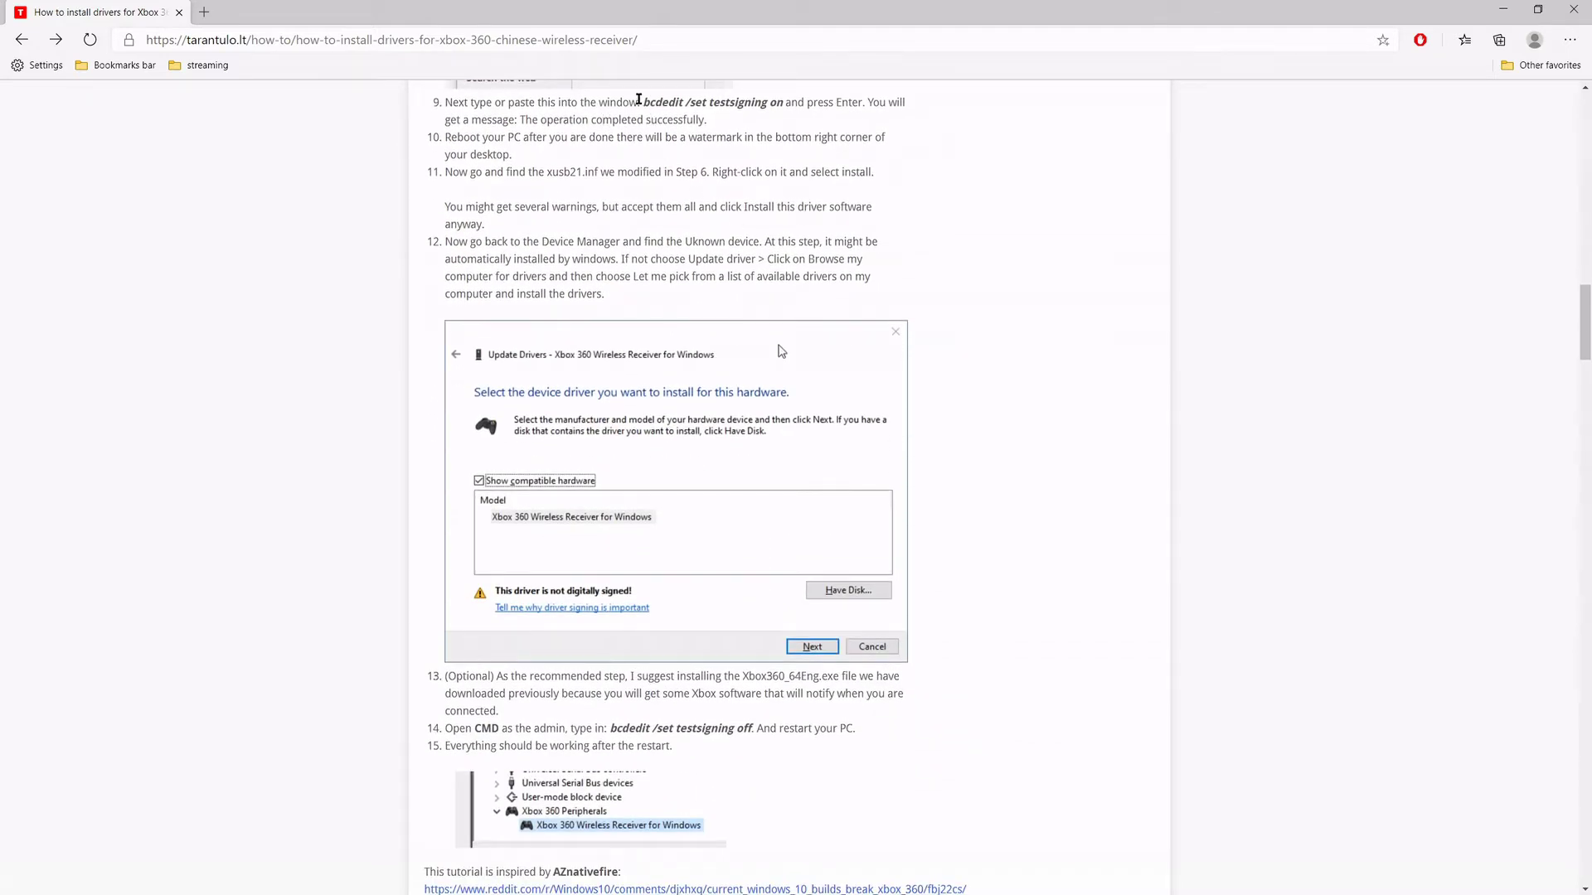
{"action": "left_click_drag", "start_coordinate": [650, 100], "coordinate": [783, 102]}
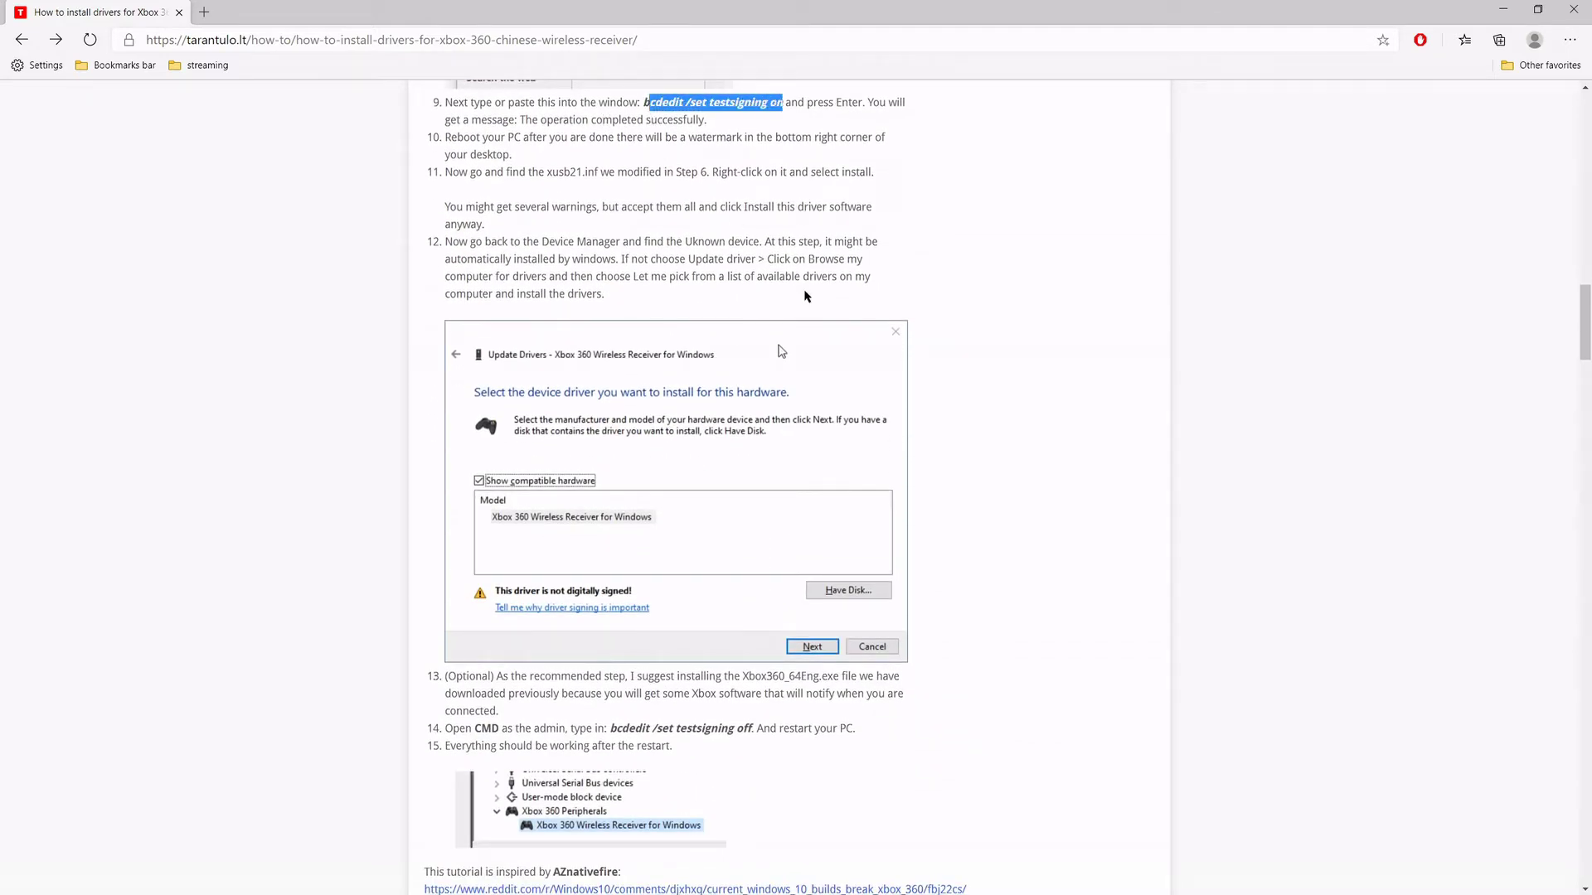
{"action": "scroll", "coordinate": [803, 298], "scroll_direction": "up", "scroll_amount": 3}
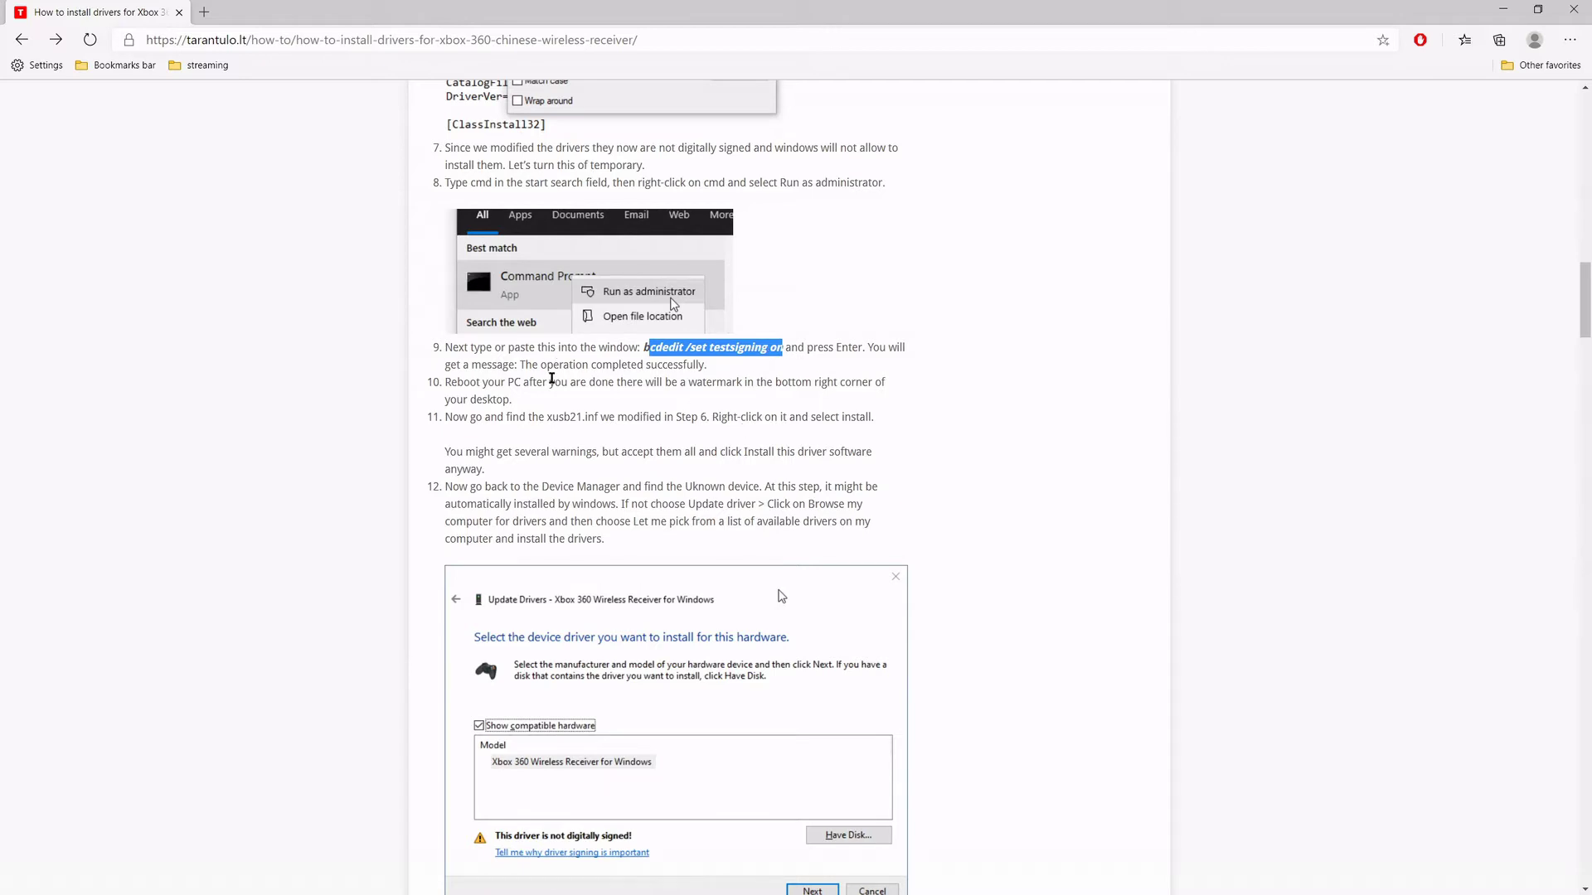
{"action": "scroll", "coordinate": [550, 378], "scroll_direction": "down", "scroll_amount": 3}
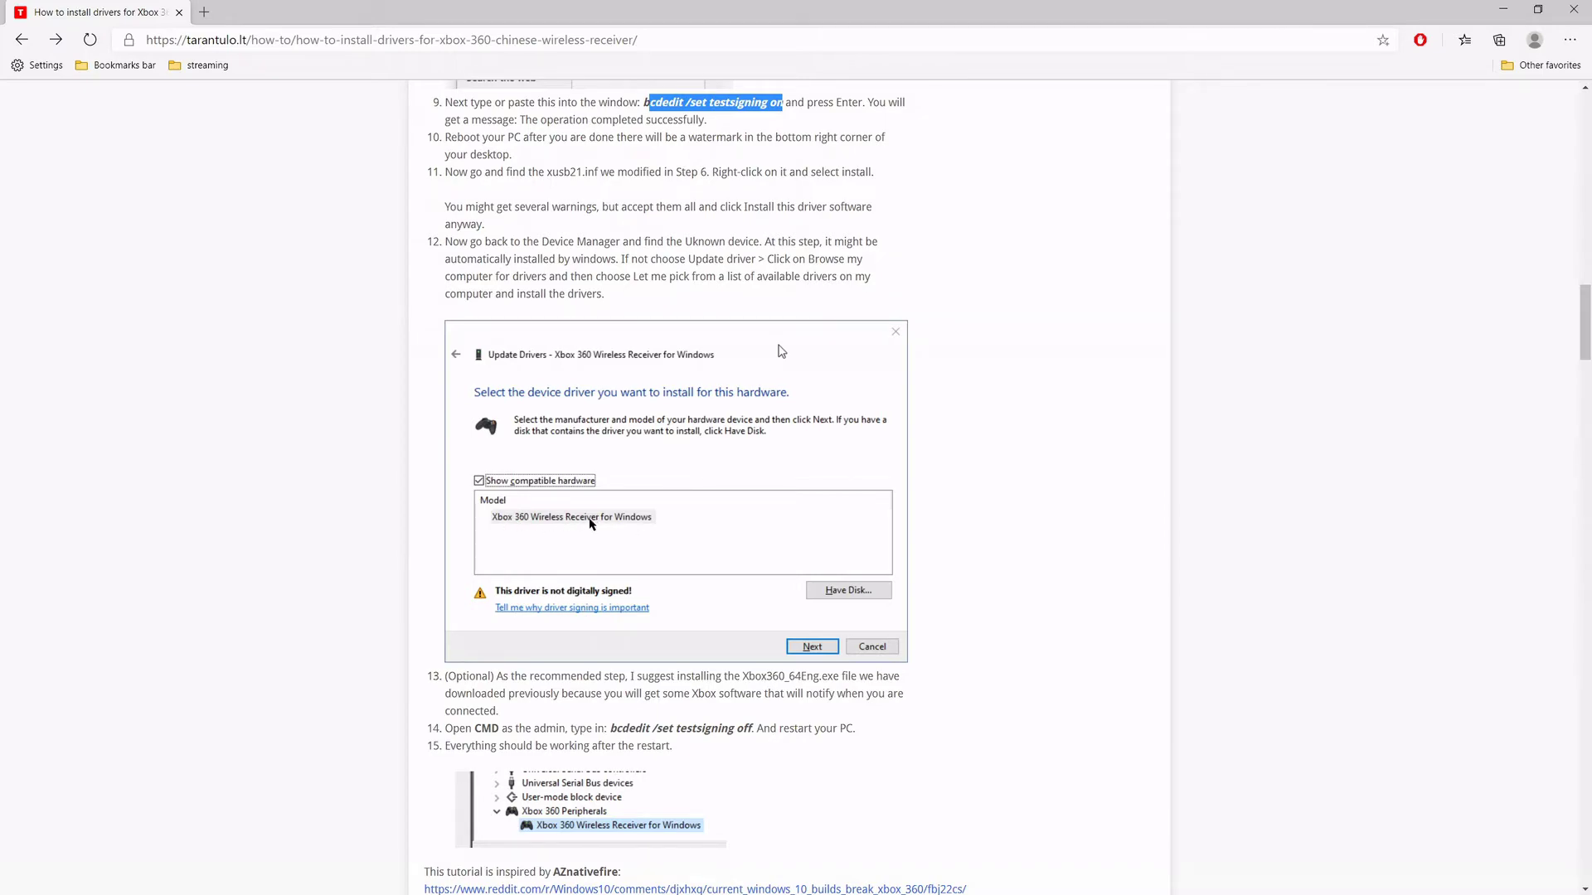
Read the final instructions on turning test signing off and restarting, and return to the beginning of the article.
{"action": "scroll", "coordinate": [592, 523], "scroll_direction": "down", "scroll_amount": 4}
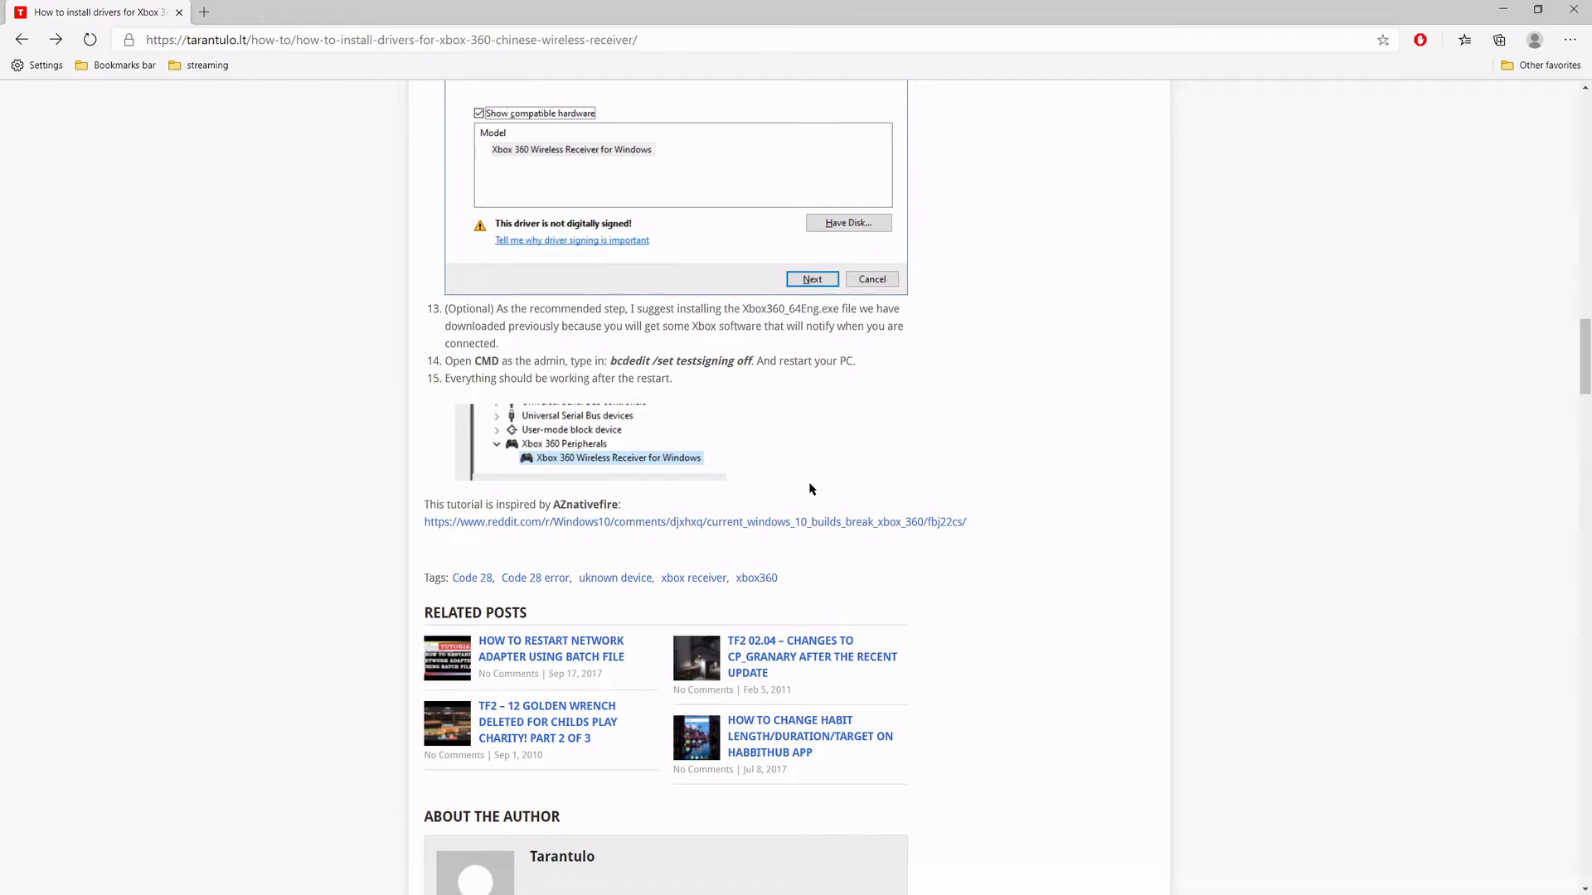
{"action": "scroll", "coordinate": [810, 489], "scroll_direction": "up", "scroll_amount": 20}
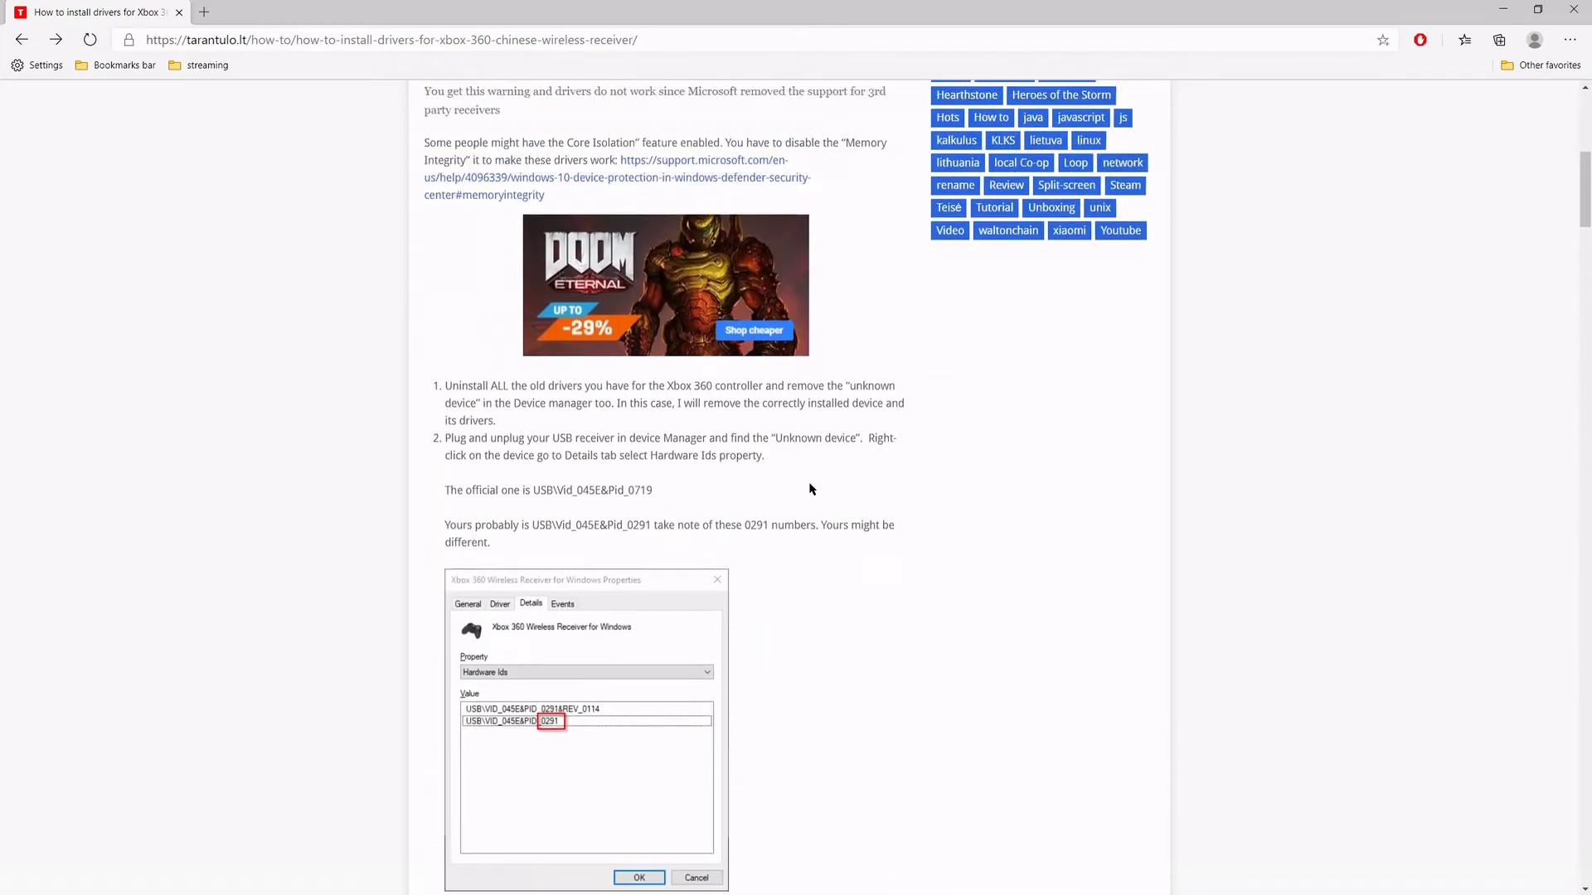
{"action": "scroll", "coordinate": [810, 489], "scroll_direction": "up", "scroll_amount": 2}
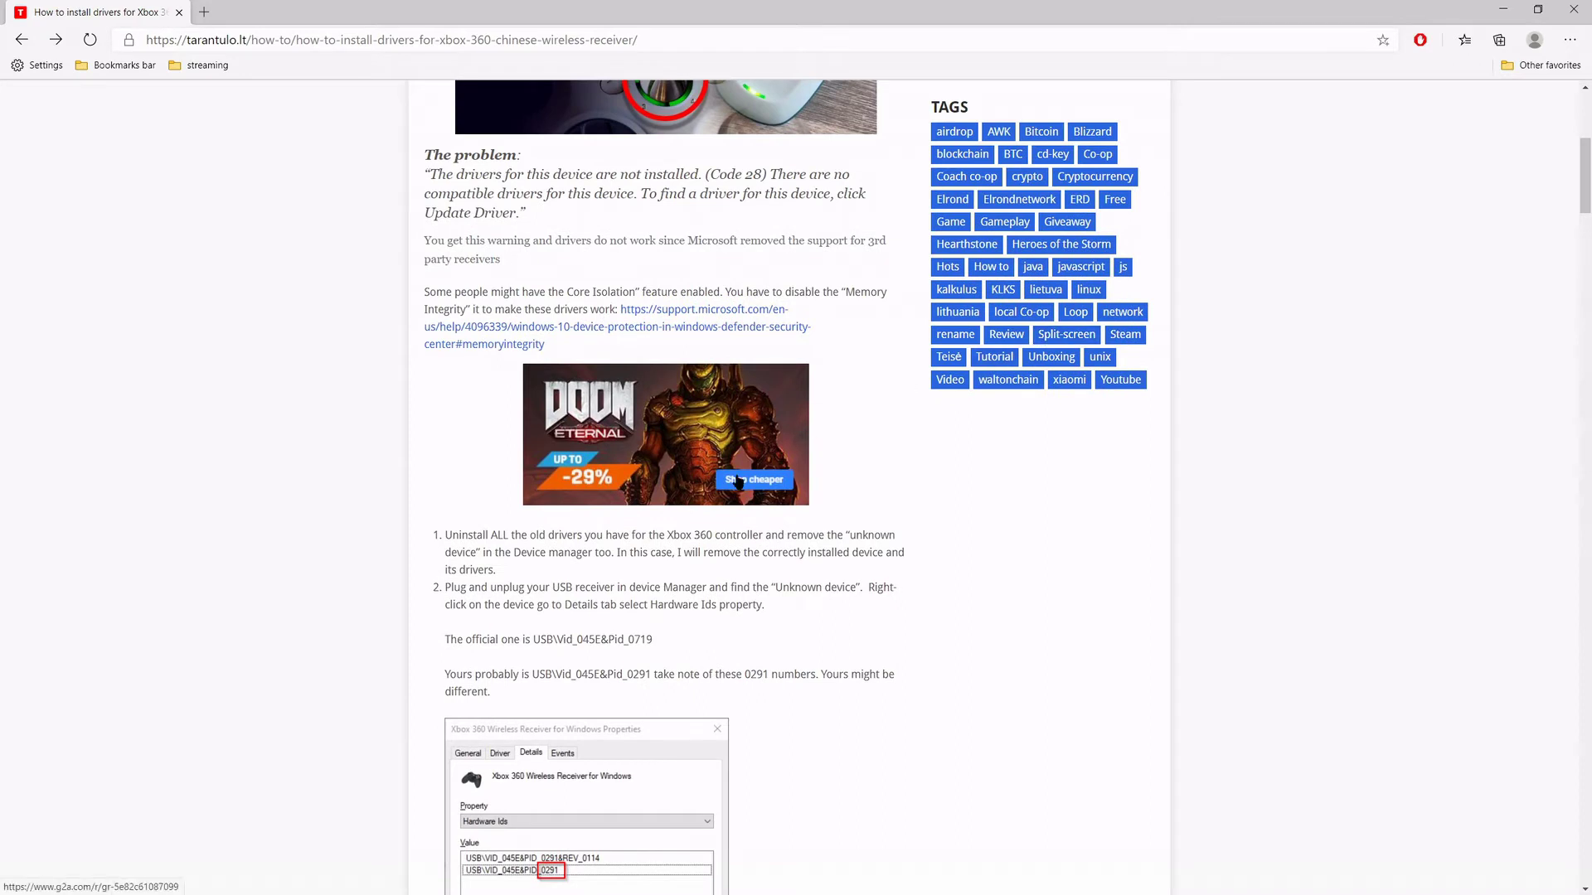
{"action": "scroll", "coordinate": [738, 481], "scroll_direction": "up", "scroll_amount": 3}
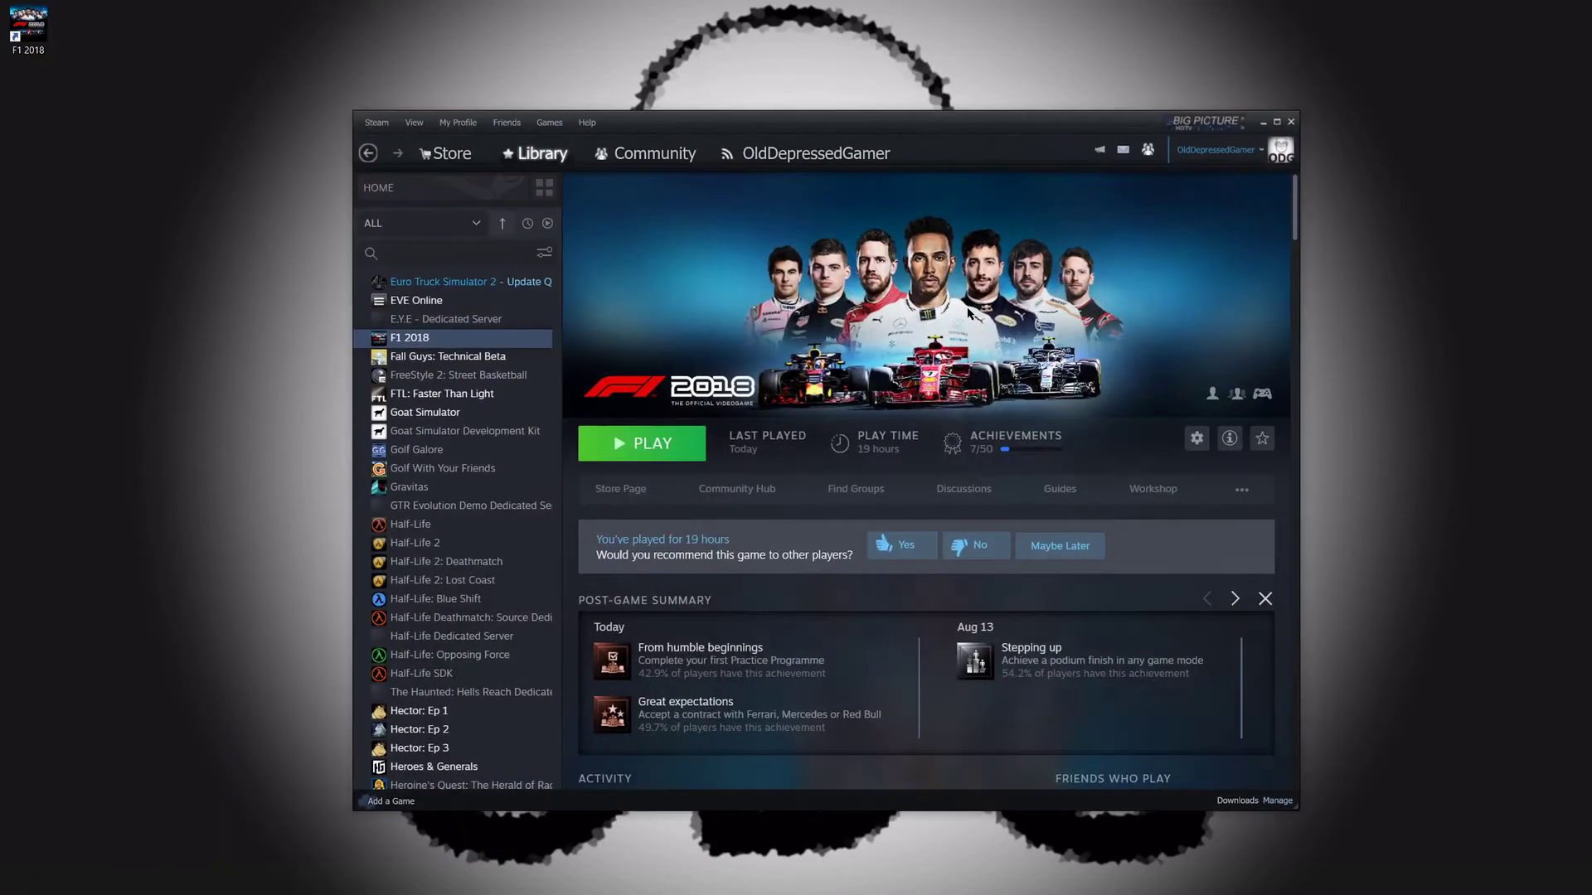
Open the controller calibration for SteamXboxWheel from the Steam client's general controller settings.
{"action": "left_click", "coordinate": [383, 122]}
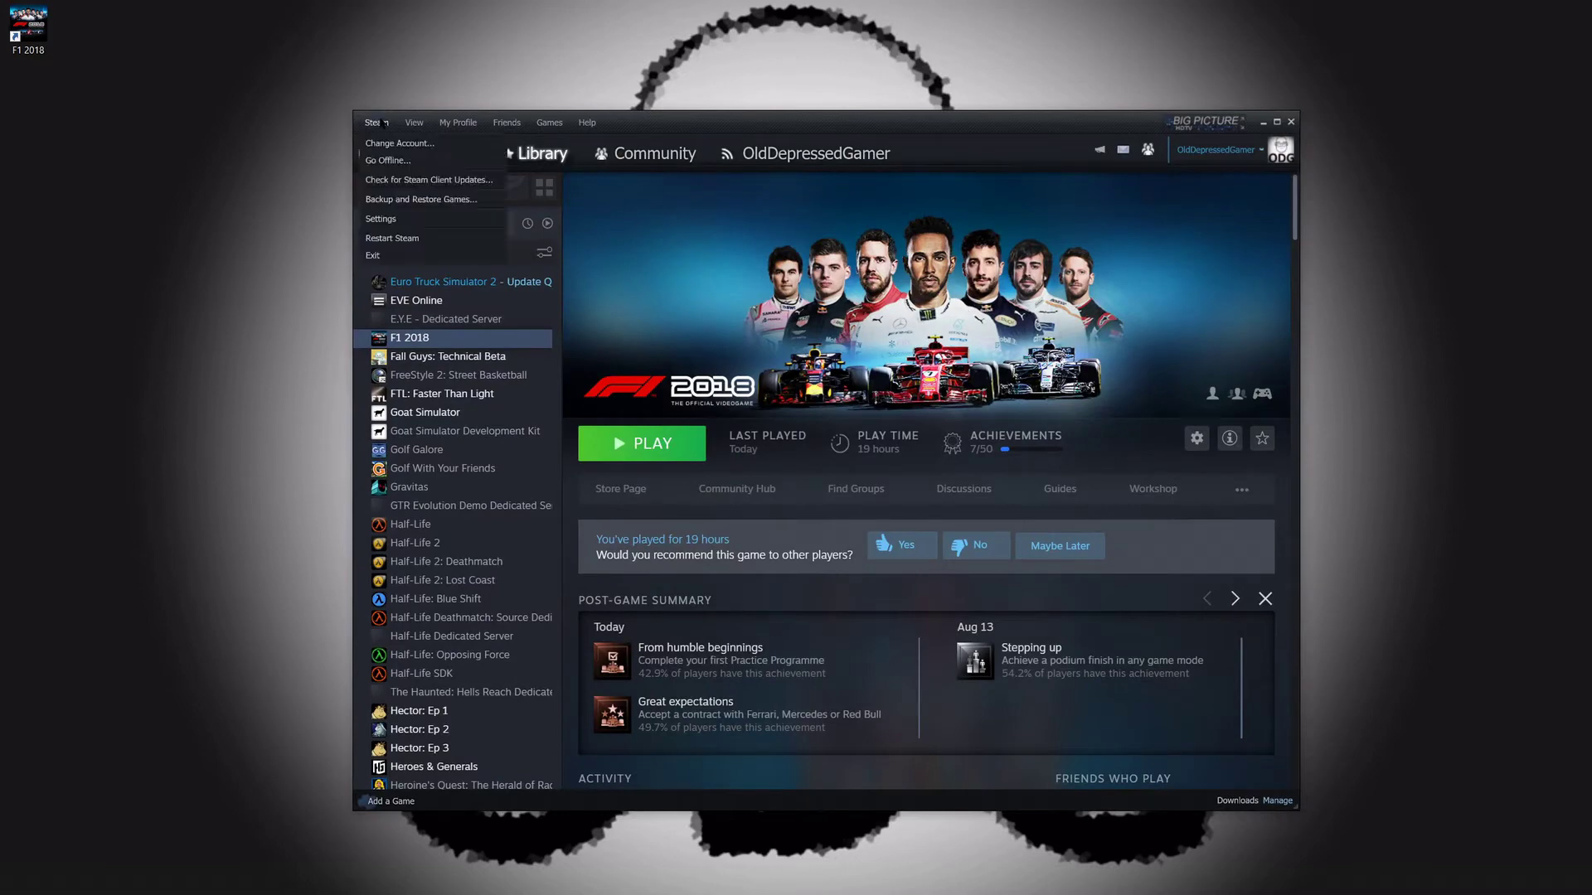
{"action": "left_click", "coordinate": [388, 219]}
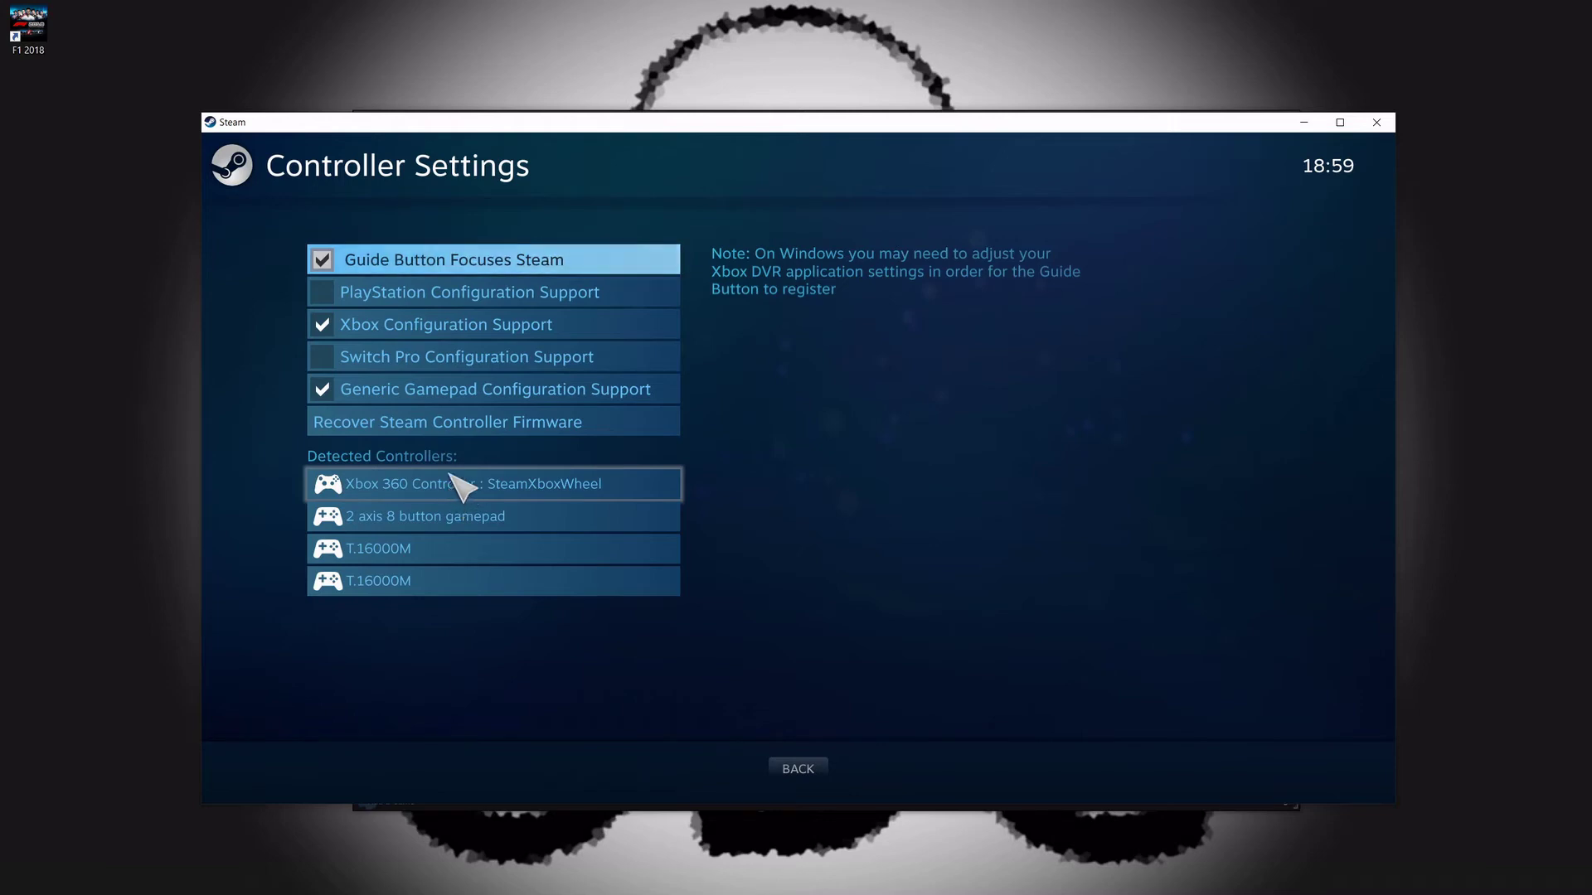
{"action": "left_click", "coordinate": [449, 487]}
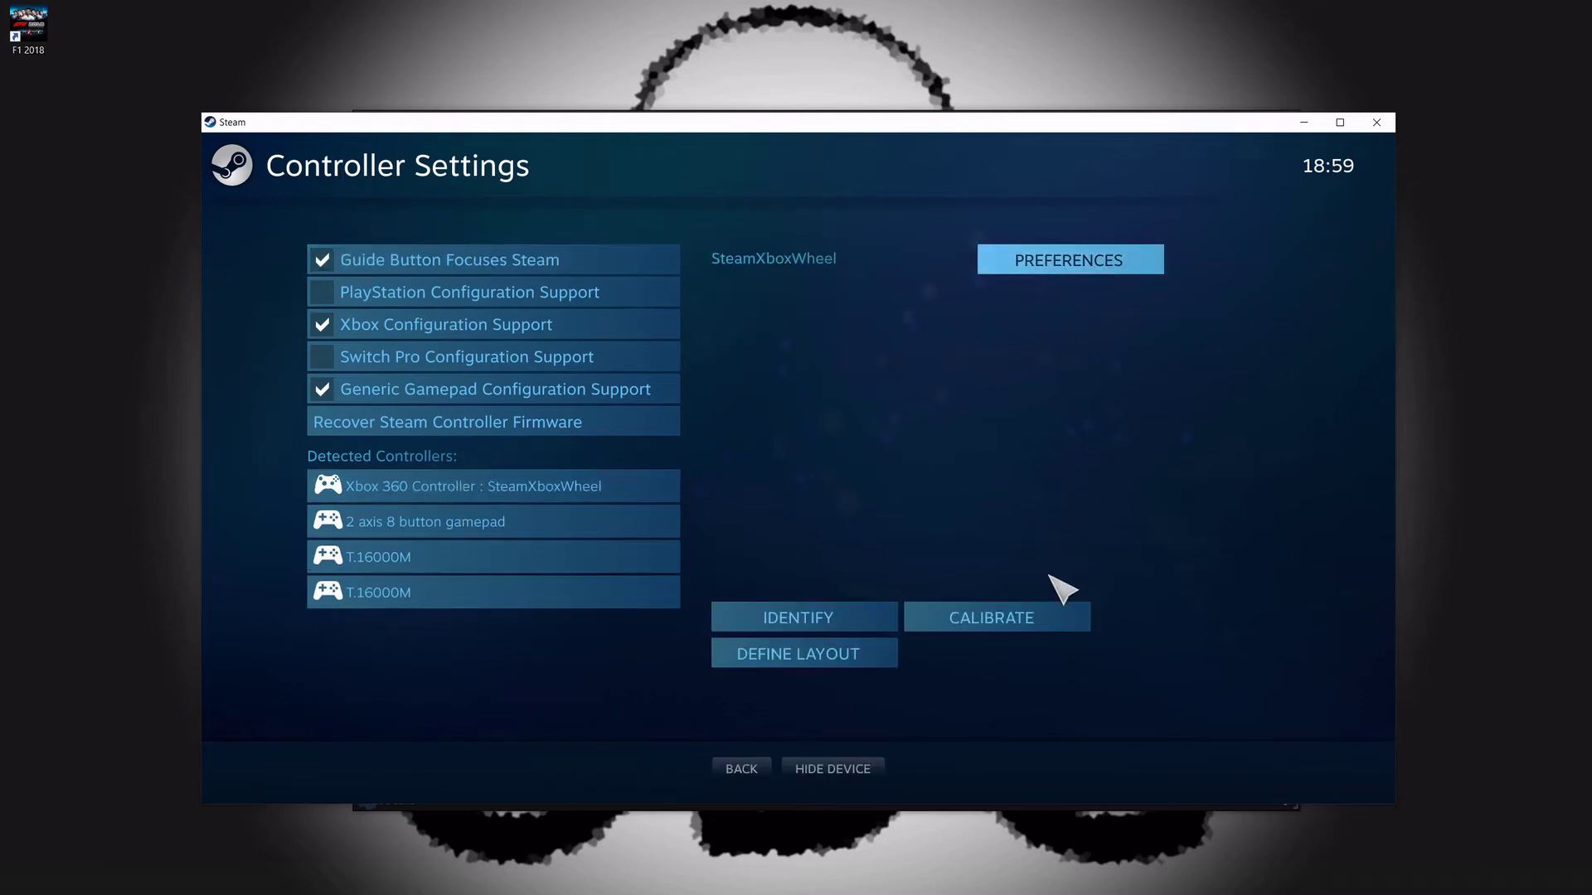
{"action": "left_click", "coordinate": [1029, 627]}
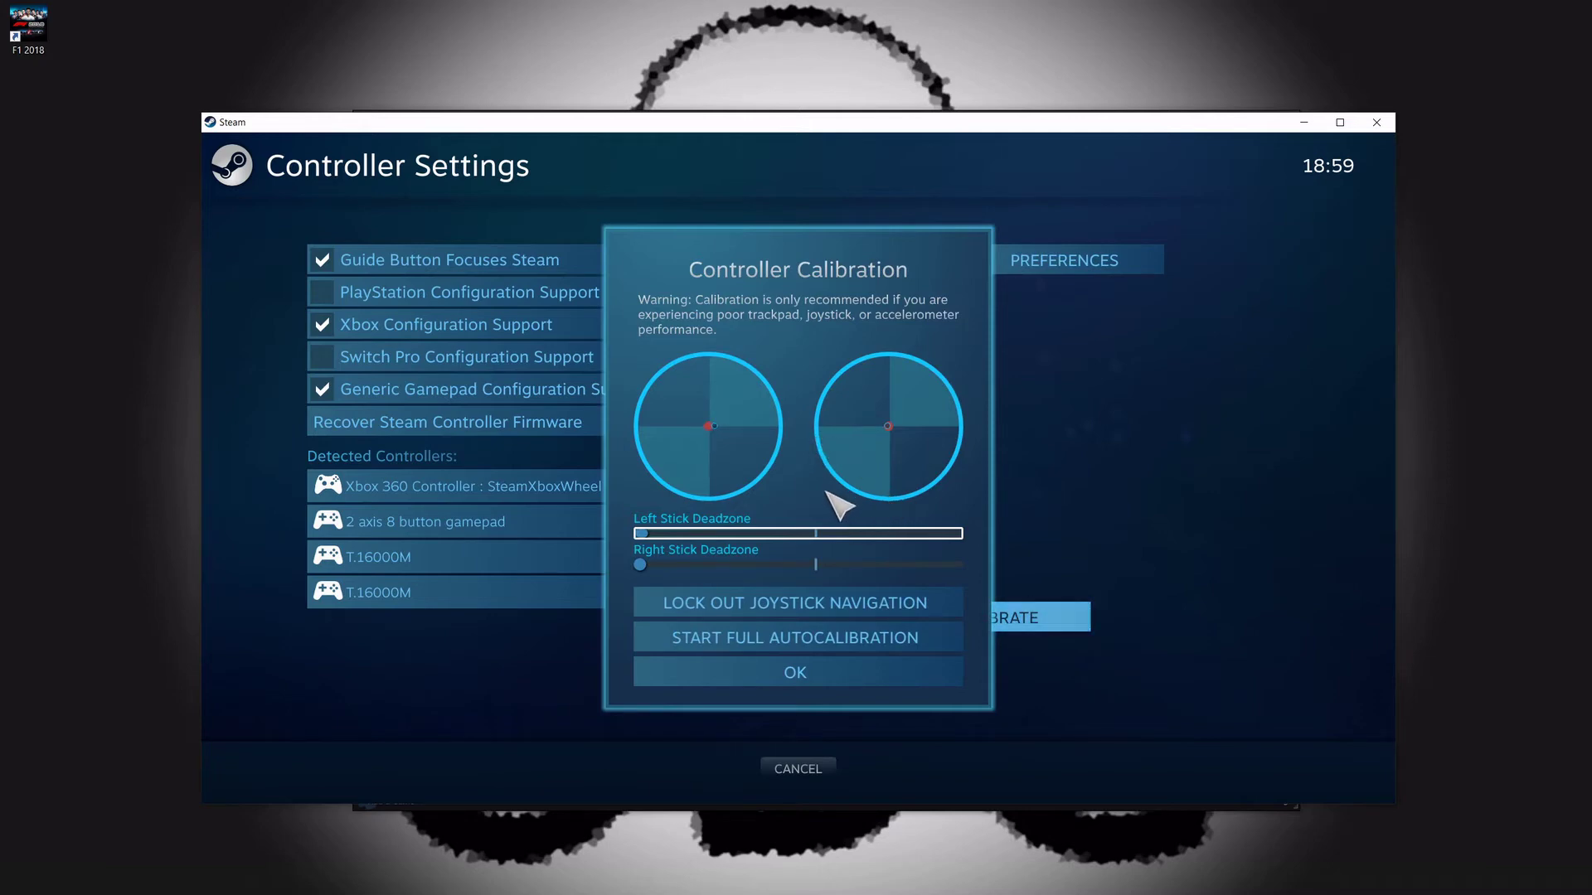
Set the left and right stick deadzones to the marked position near the middle of their ranges.
{"action": "left_click", "coordinate": [816, 533]}
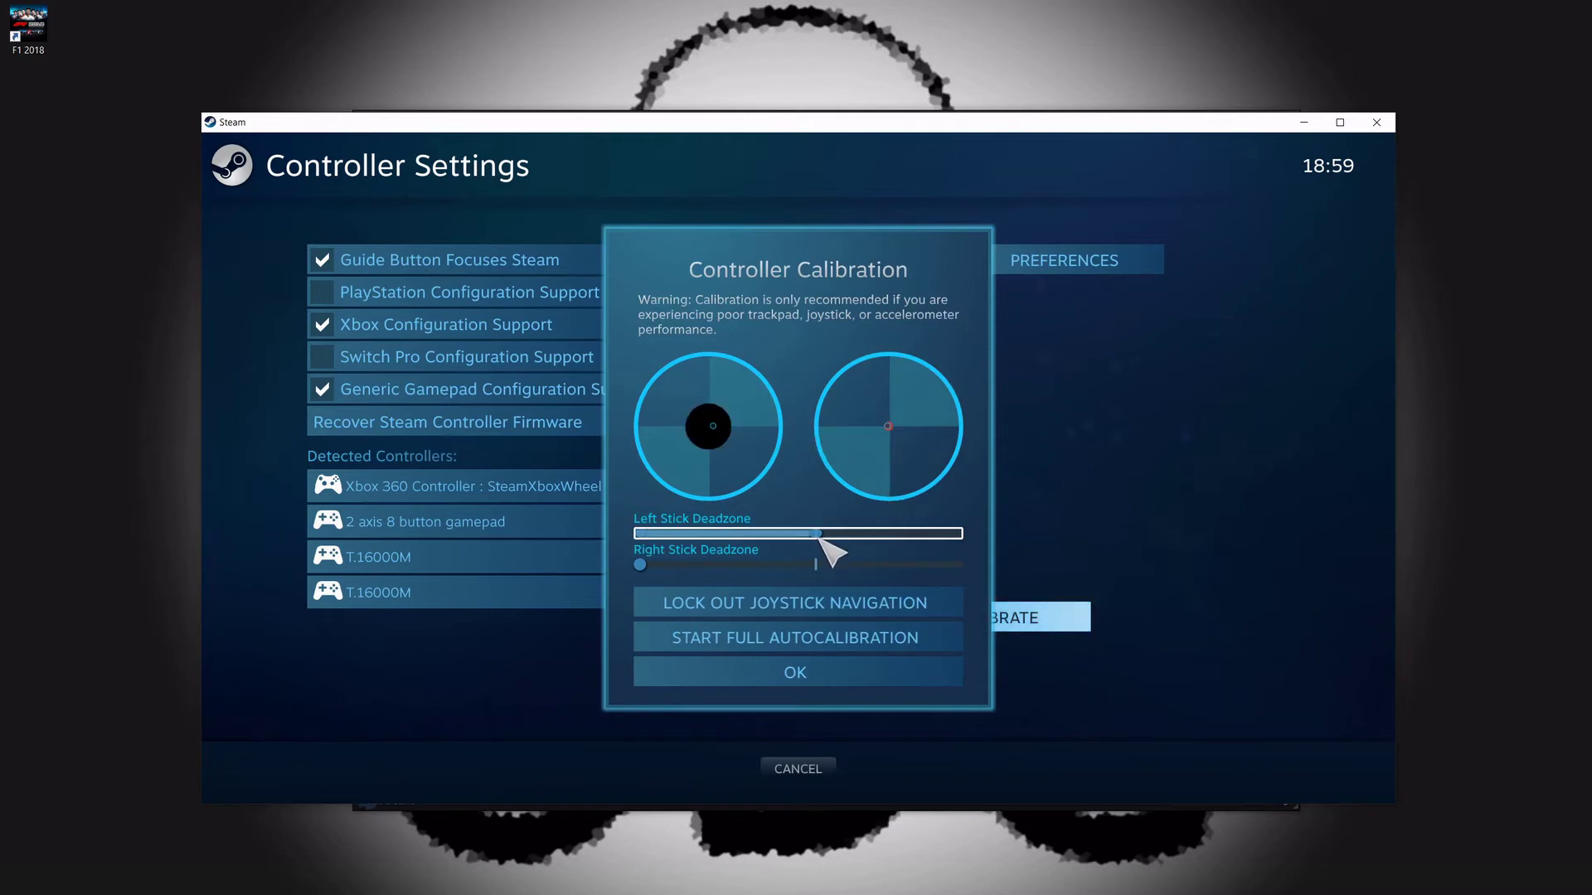
{"action": "left_click", "coordinate": [816, 564]}
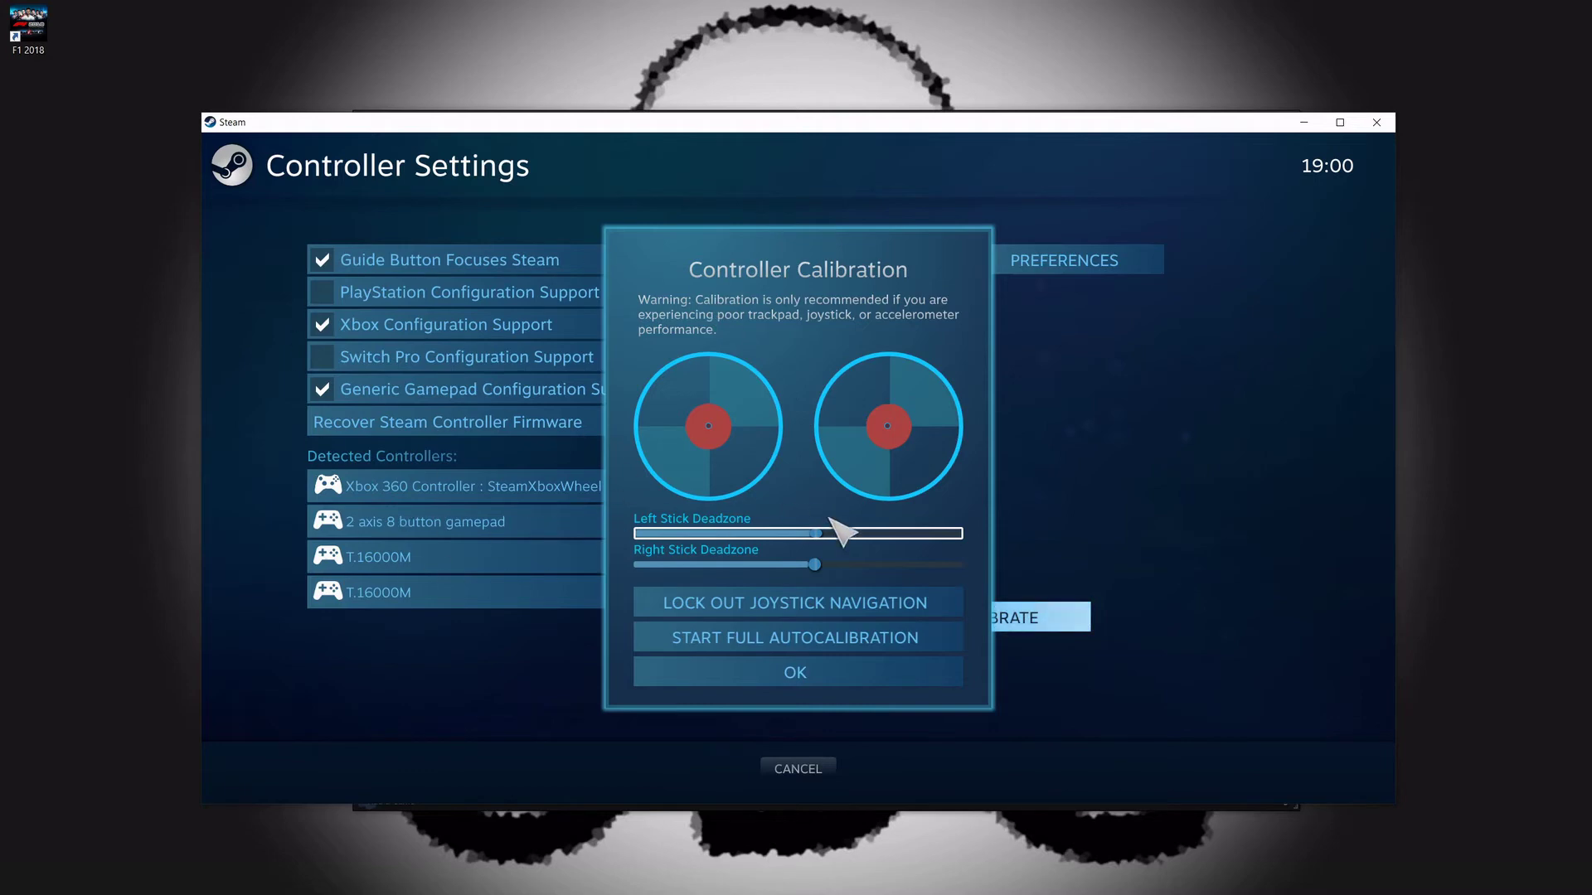
Reduce the left and right stick deadzones to their minimum, accept the calibration and save the Steam settings.
{"action": "left_click_drag", "start_coordinate": [817, 536], "coordinate": [599, 543]}
{"action": "left_click_drag", "start_coordinate": [815, 565], "coordinate": [580, 584]}
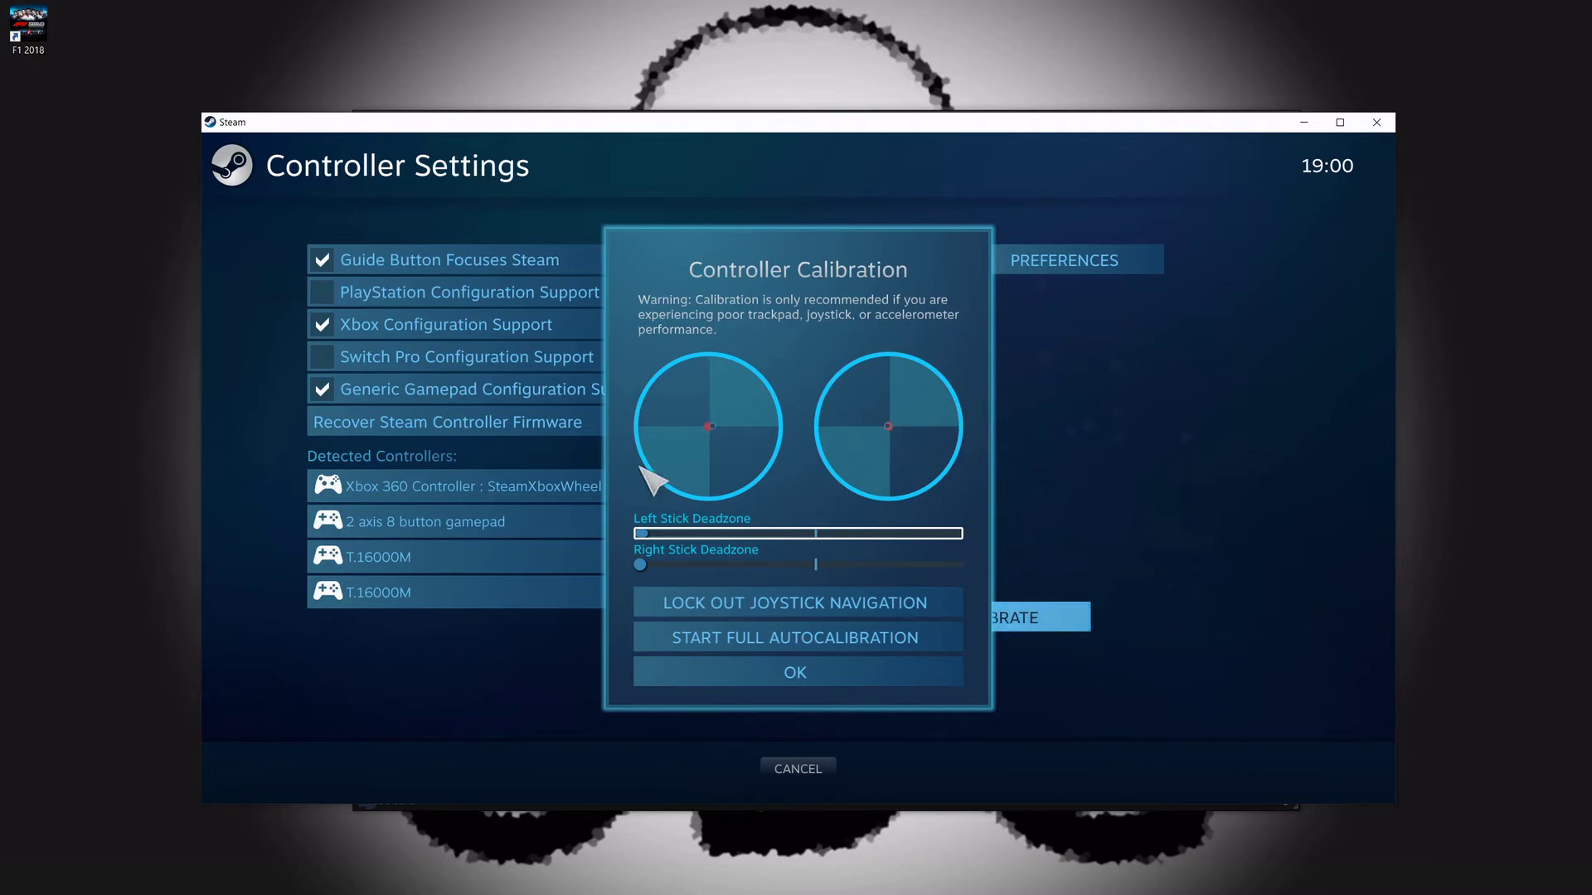
{"action": "left_click", "coordinate": [800, 673]}
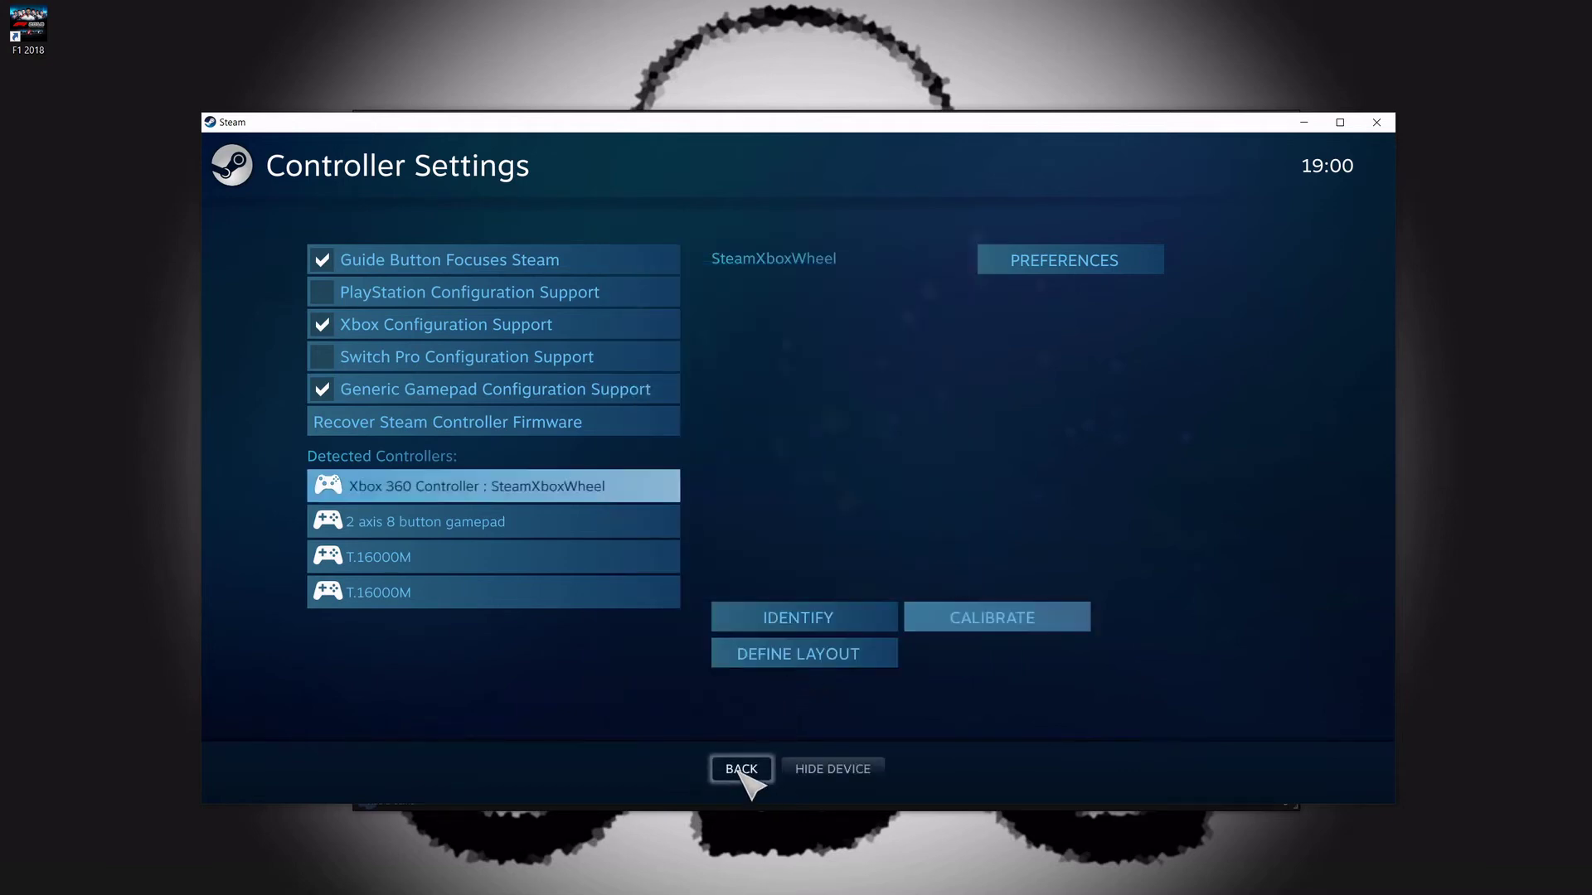
{"action": "key", "text": "Up"}
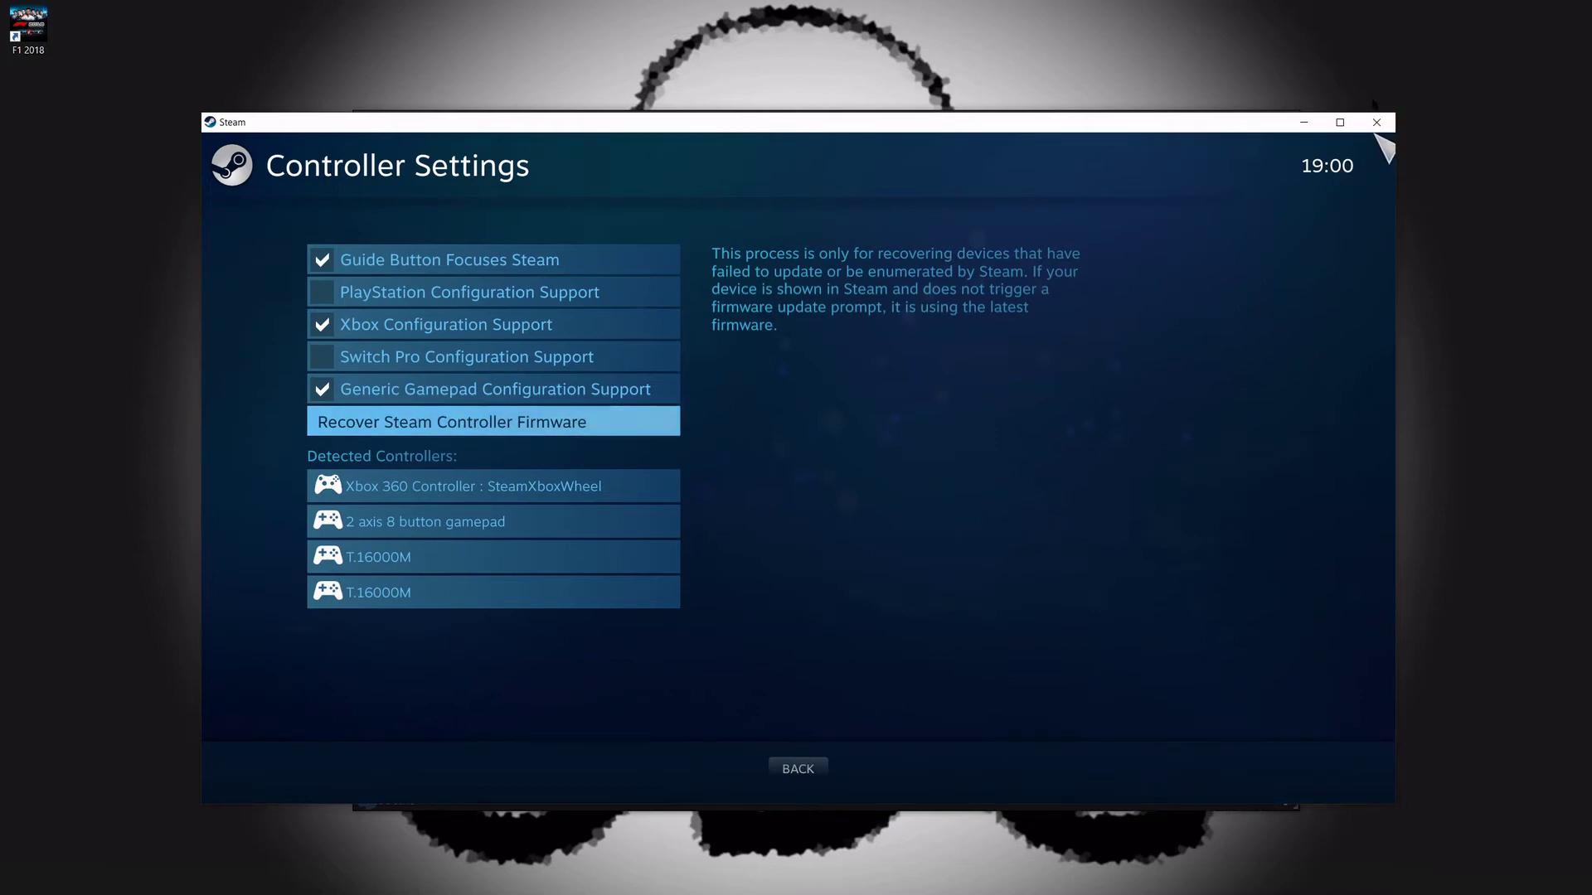
{"action": "left_click", "coordinate": [787, 756]}
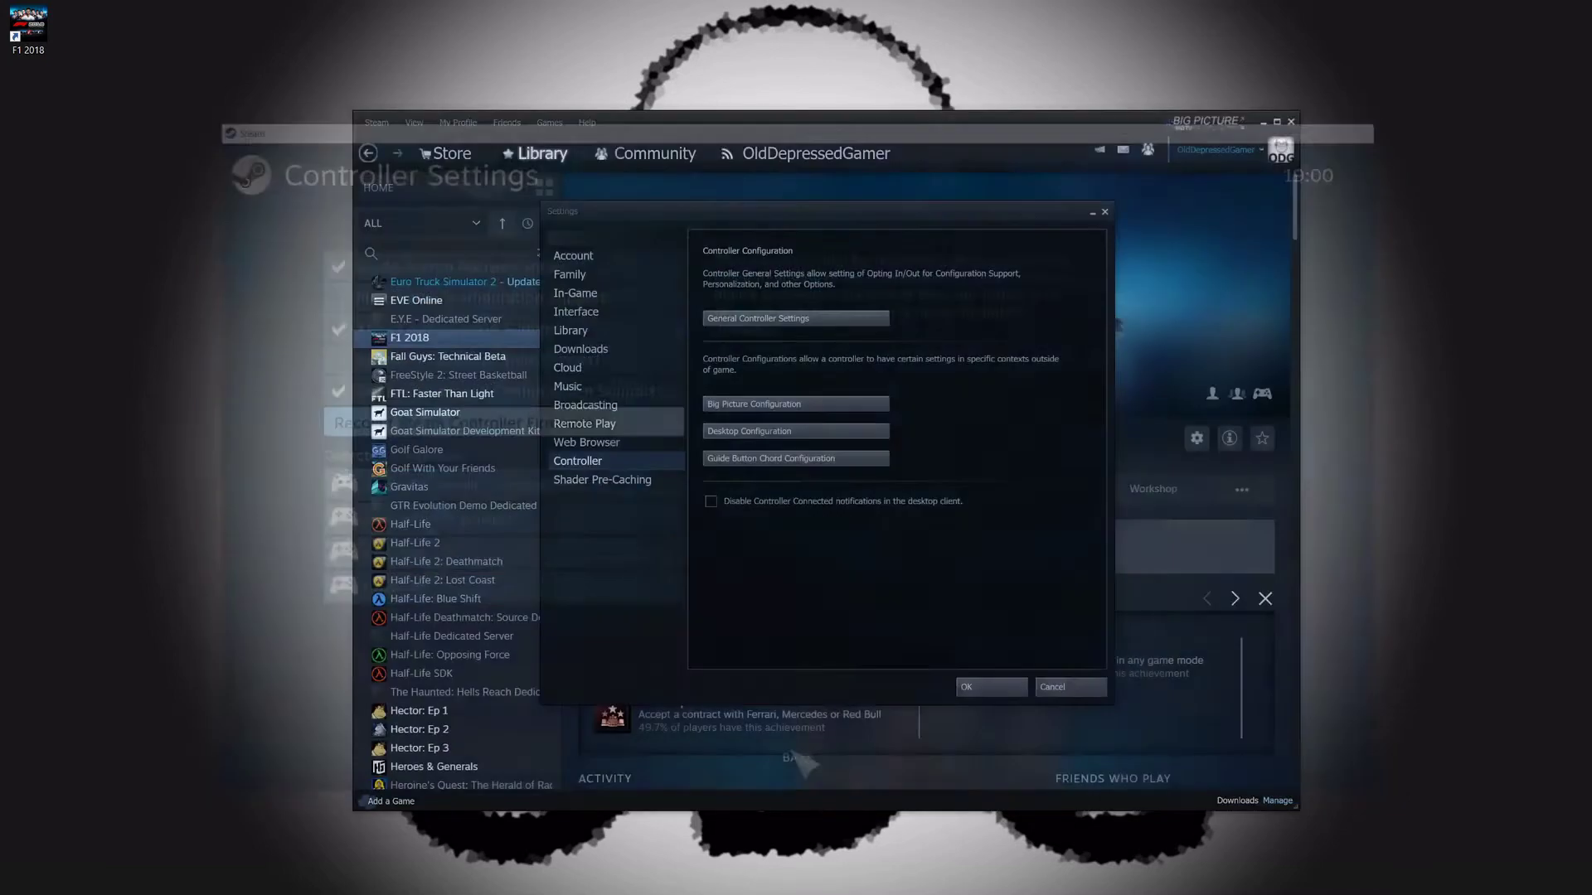
{"action": "left_click", "coordinate": [1021, 685]}
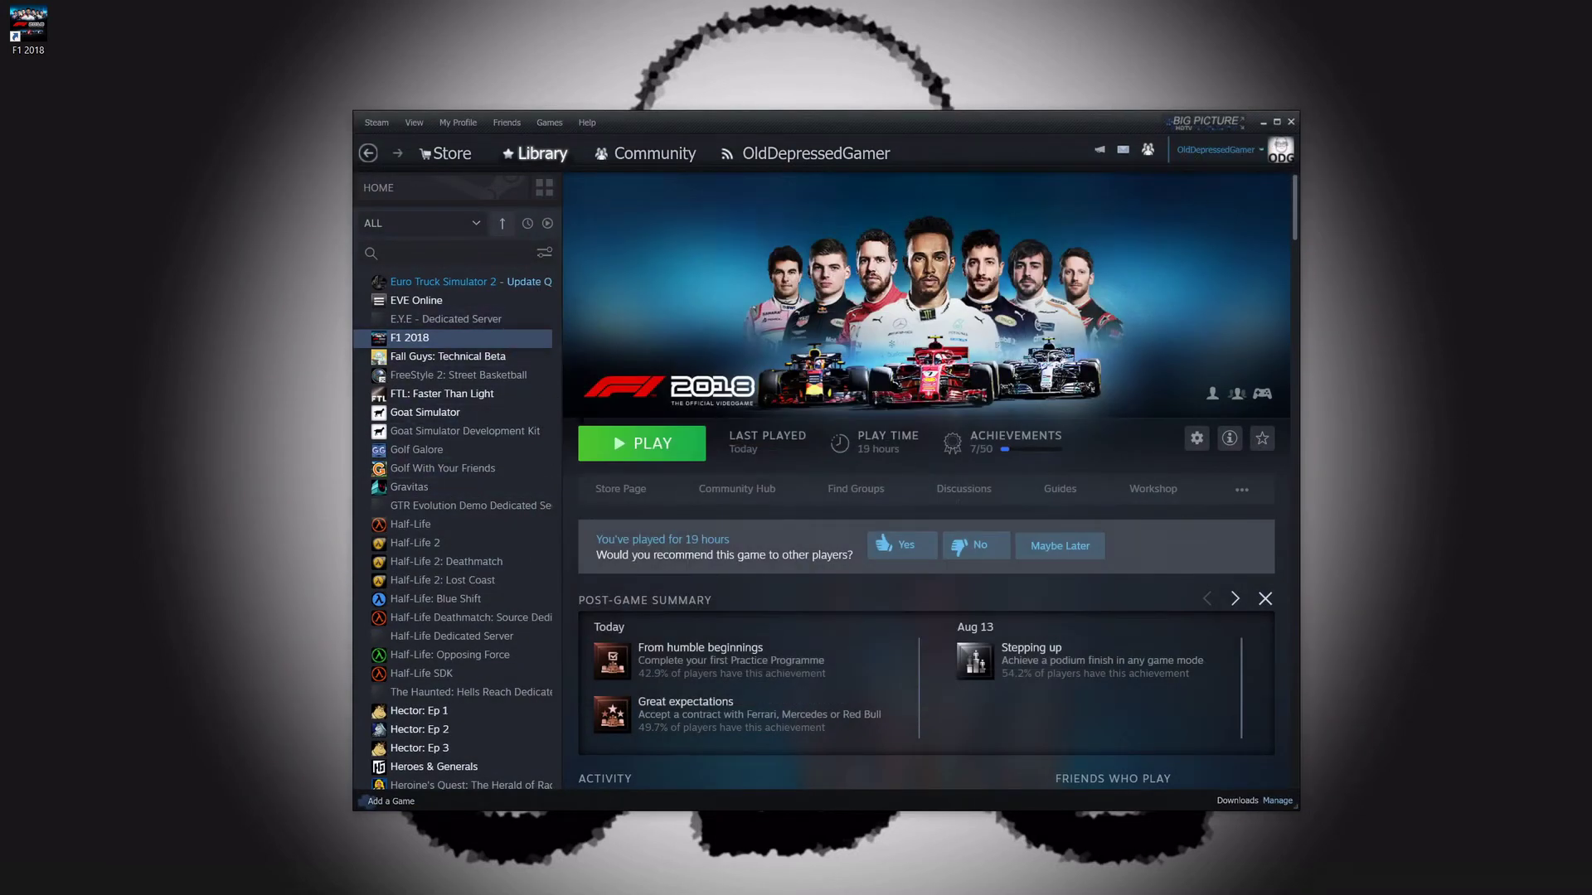
Launch F1 2018 from the Steam library.
{"action": "left_click", "coordinate": [646, 445]}
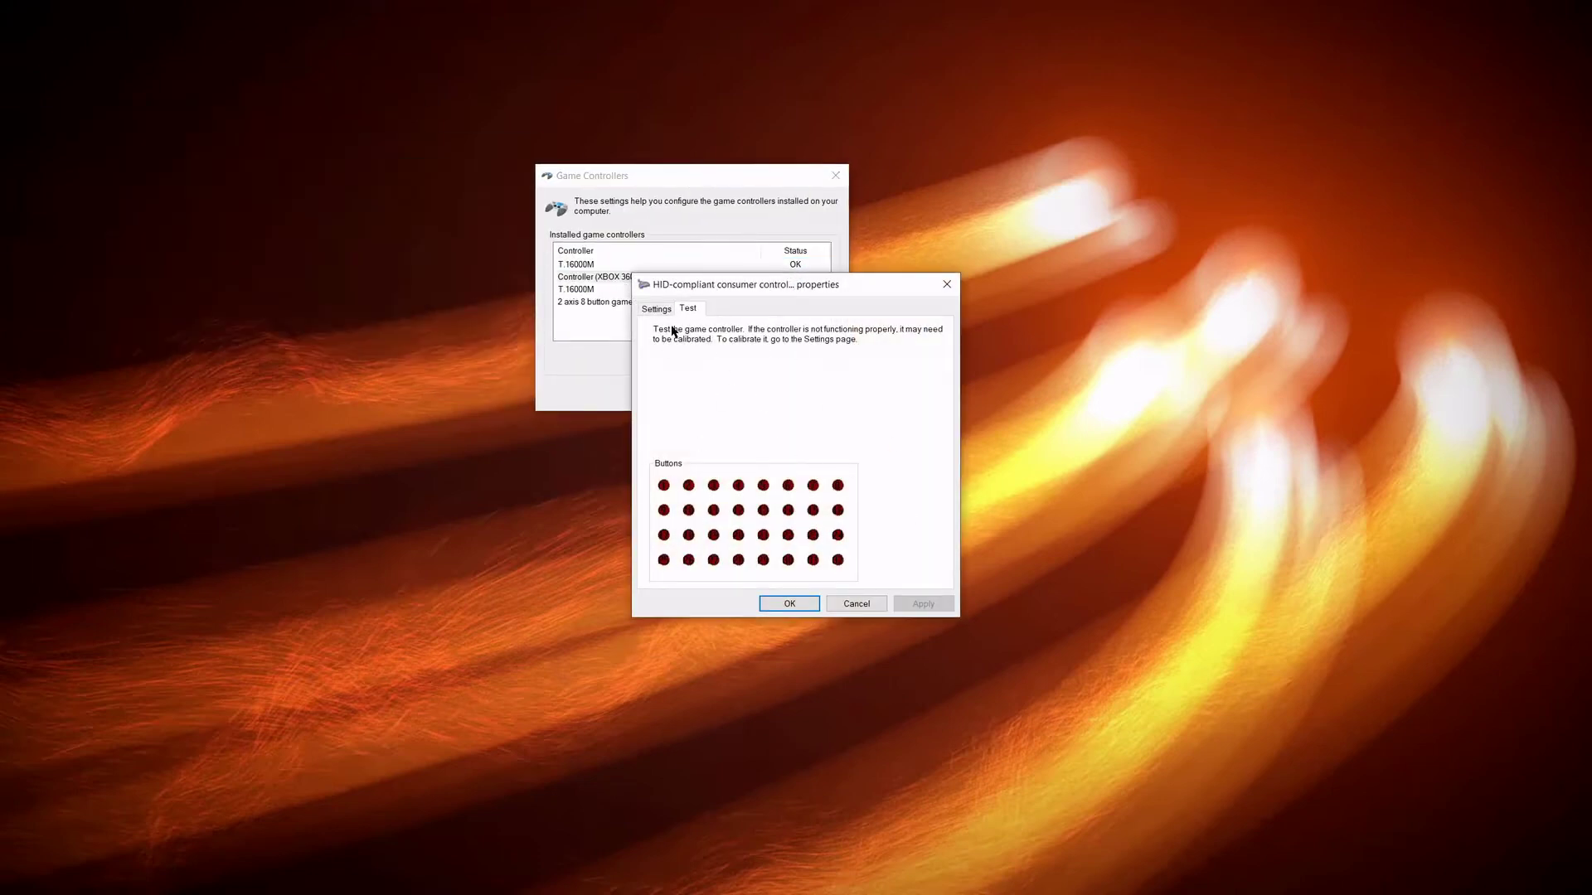
Switch to Windows Game Controllers and examine the properties of the HID-compliant consumer control, T.16000M and XBOX 360 For Windows controllers.
{"action": "left_click", "coordinate": [649, 308]}
{"action": "left_click", "coordinate": [687, 311]}
{"action": "left_click", "coordinate": [868, 606]}
{"action": "double_click", "coordinate": [590, 265]}
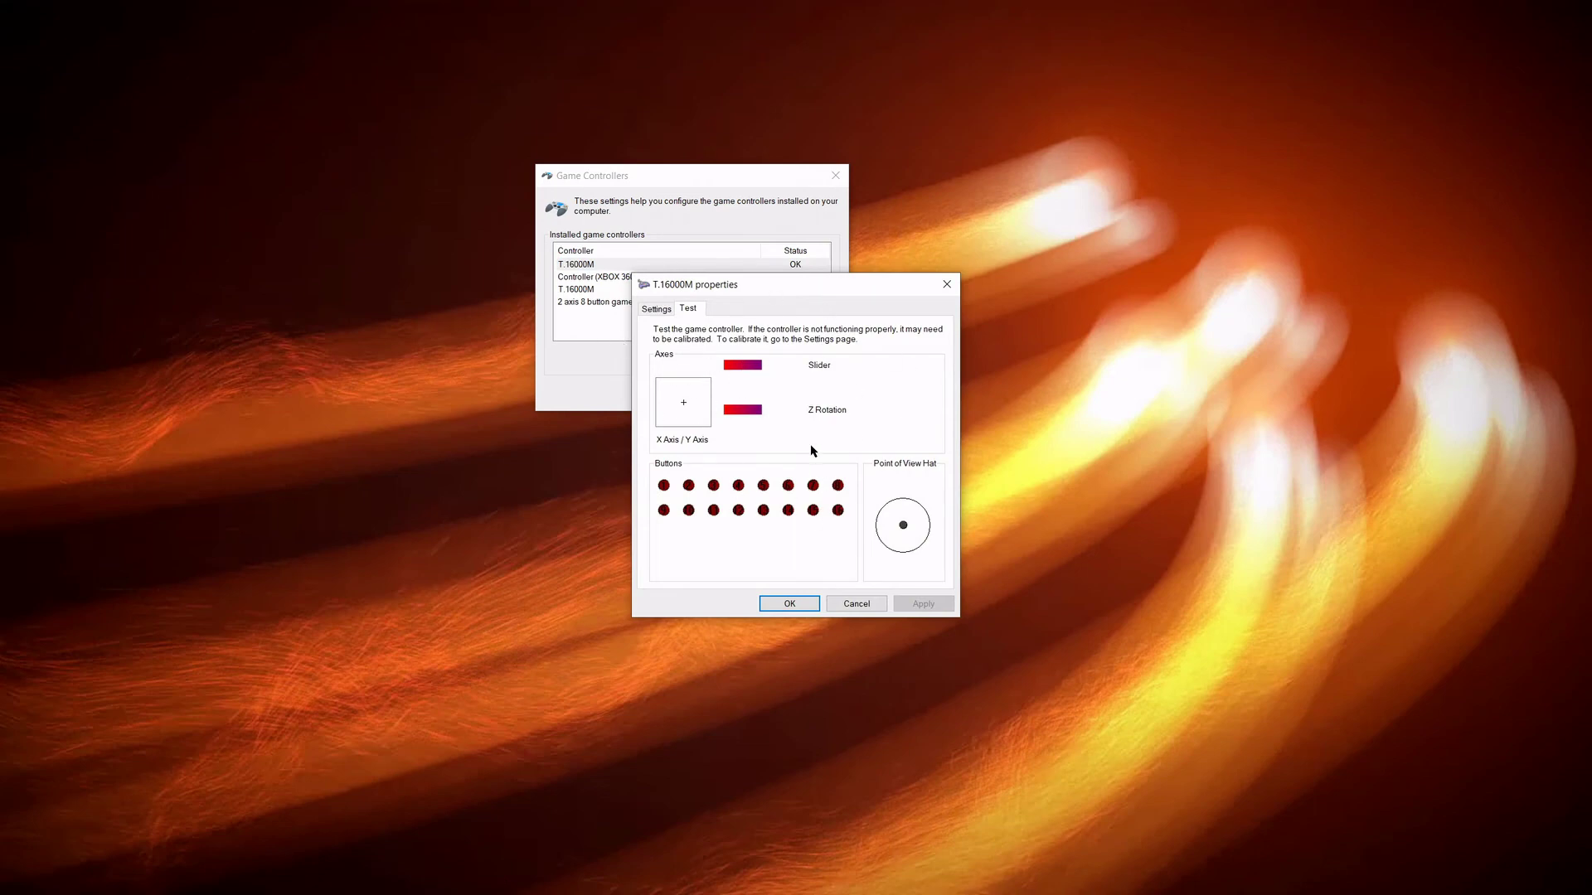
{"action": "left_click", "coordinate": [854, 603]}
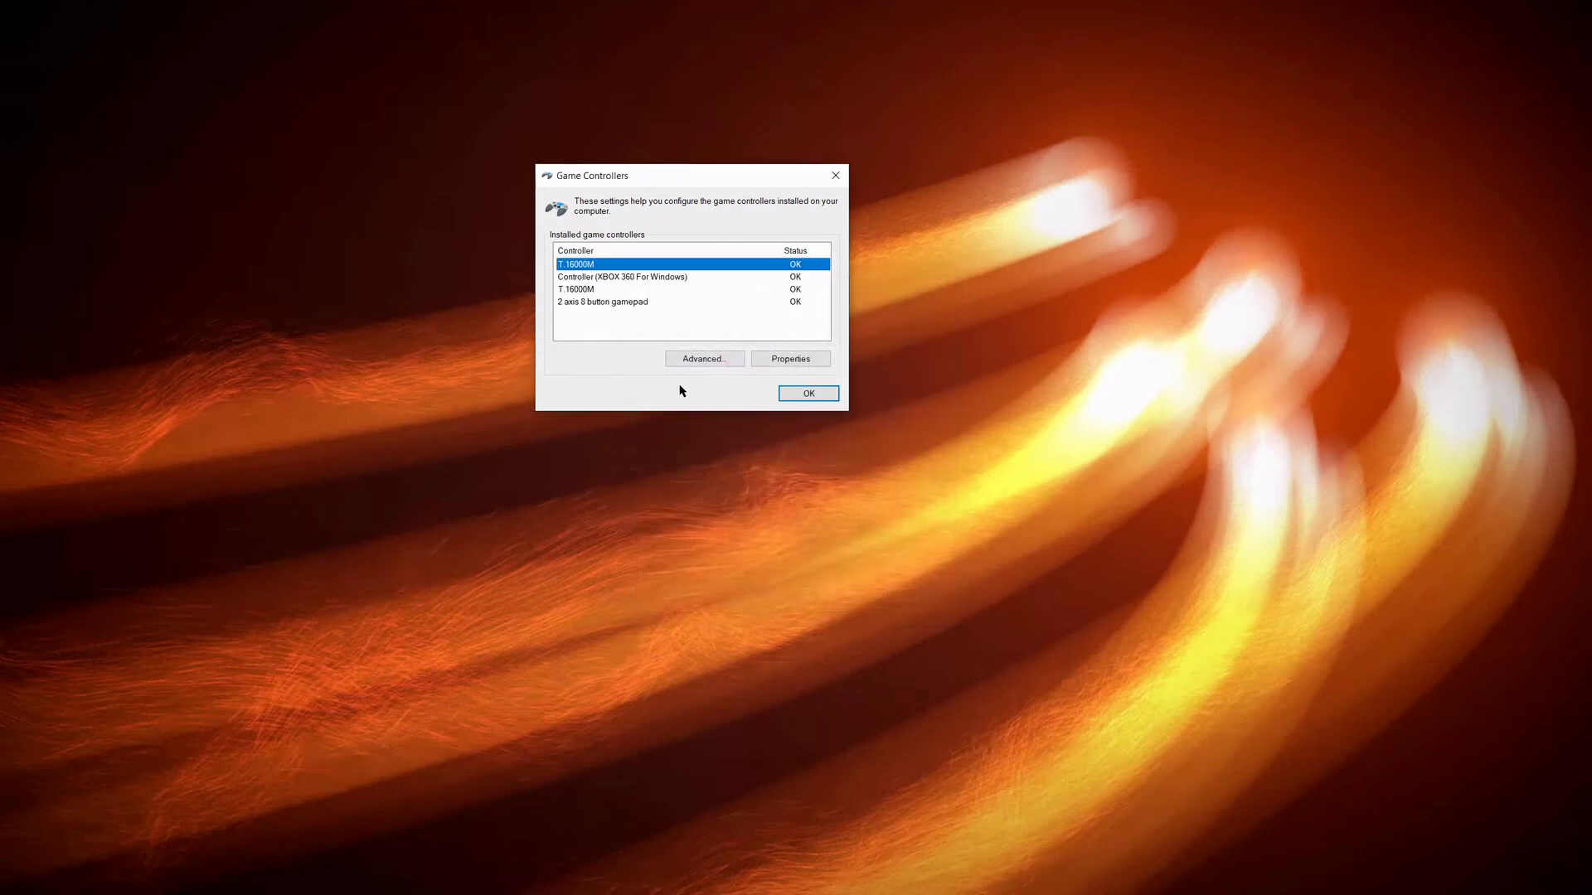
{"action": "double_click", "coordinate": [602, 277]}
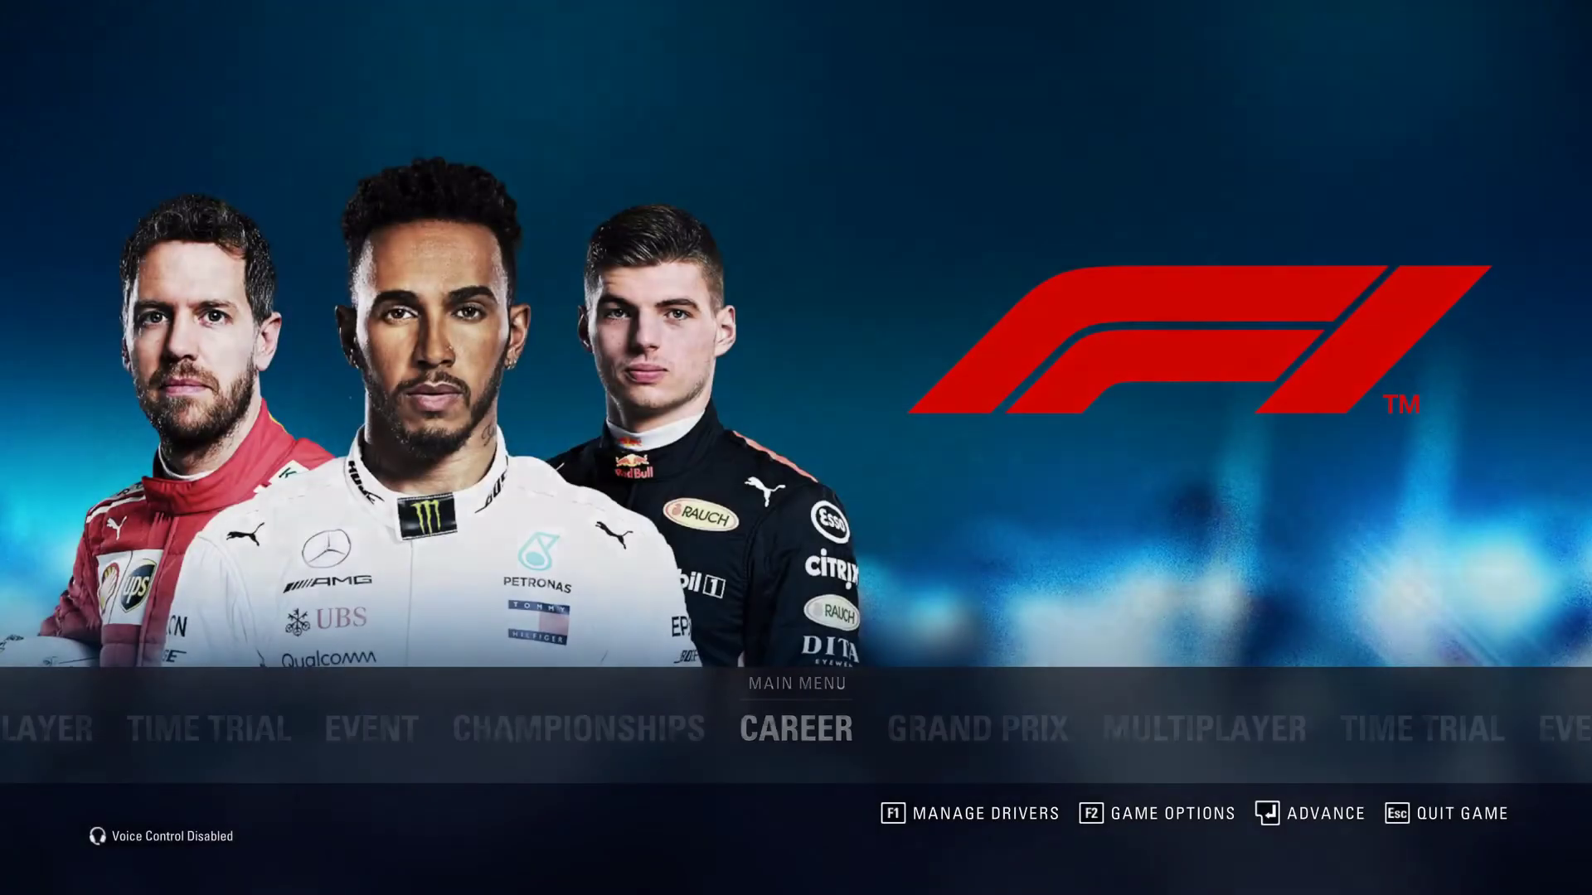
Start a Time Trial in F1 2018 with modern F1 cars on the Australia circuit in dry conditions.
{"action": "key", "text": "Left"}
{"action": "key", "text": "Left"}
{"action": "key", "text": "Left"}
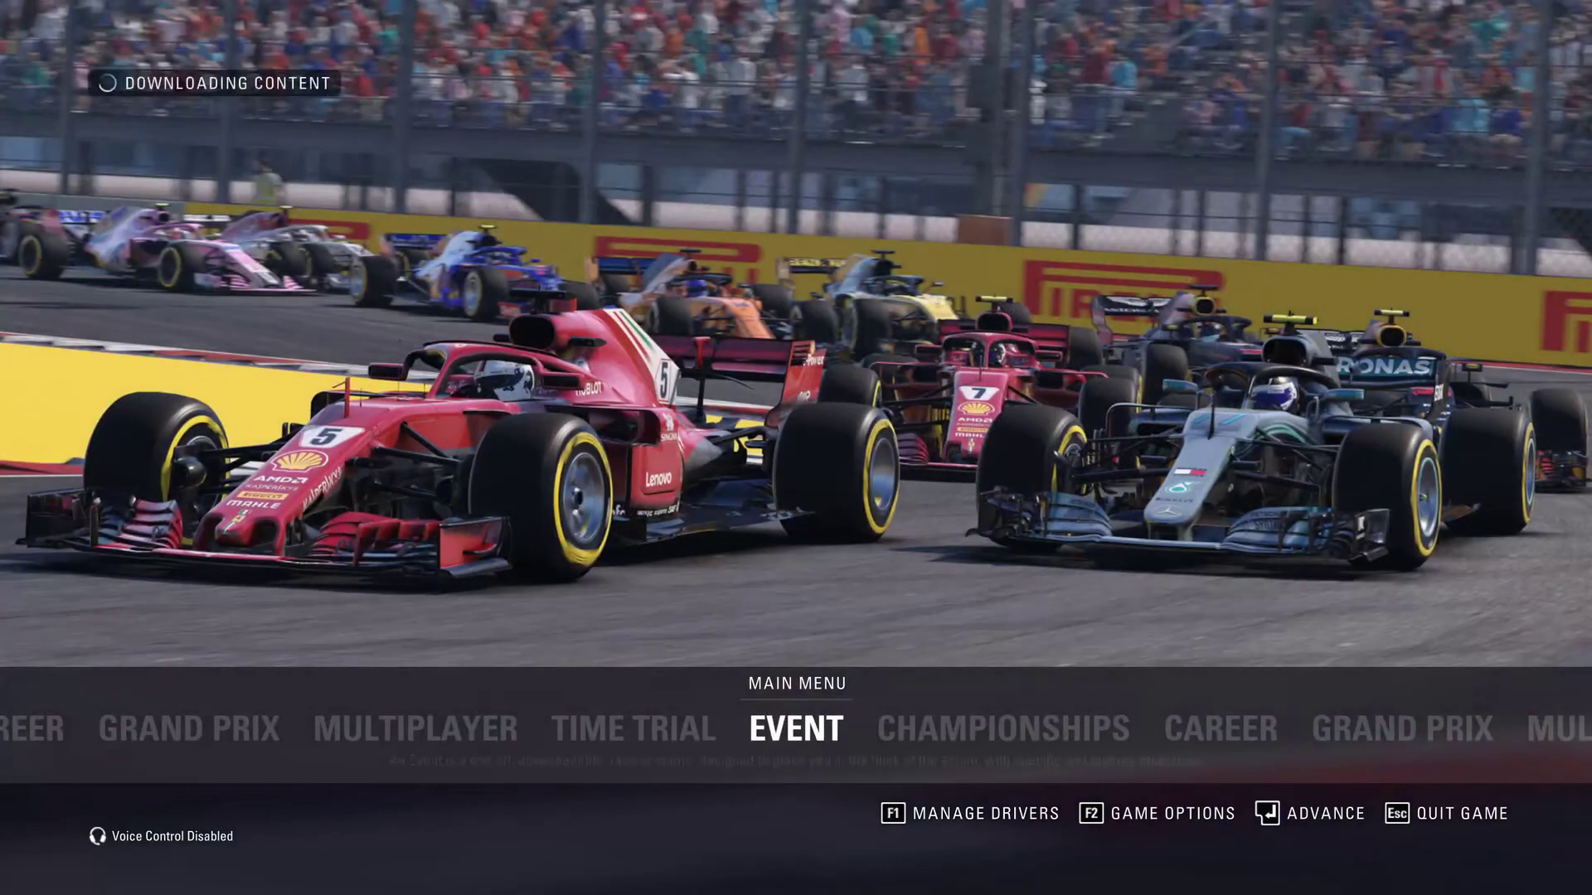
{"action": "key", "text": "Return"}
{"action": "key", "text": "Return"}
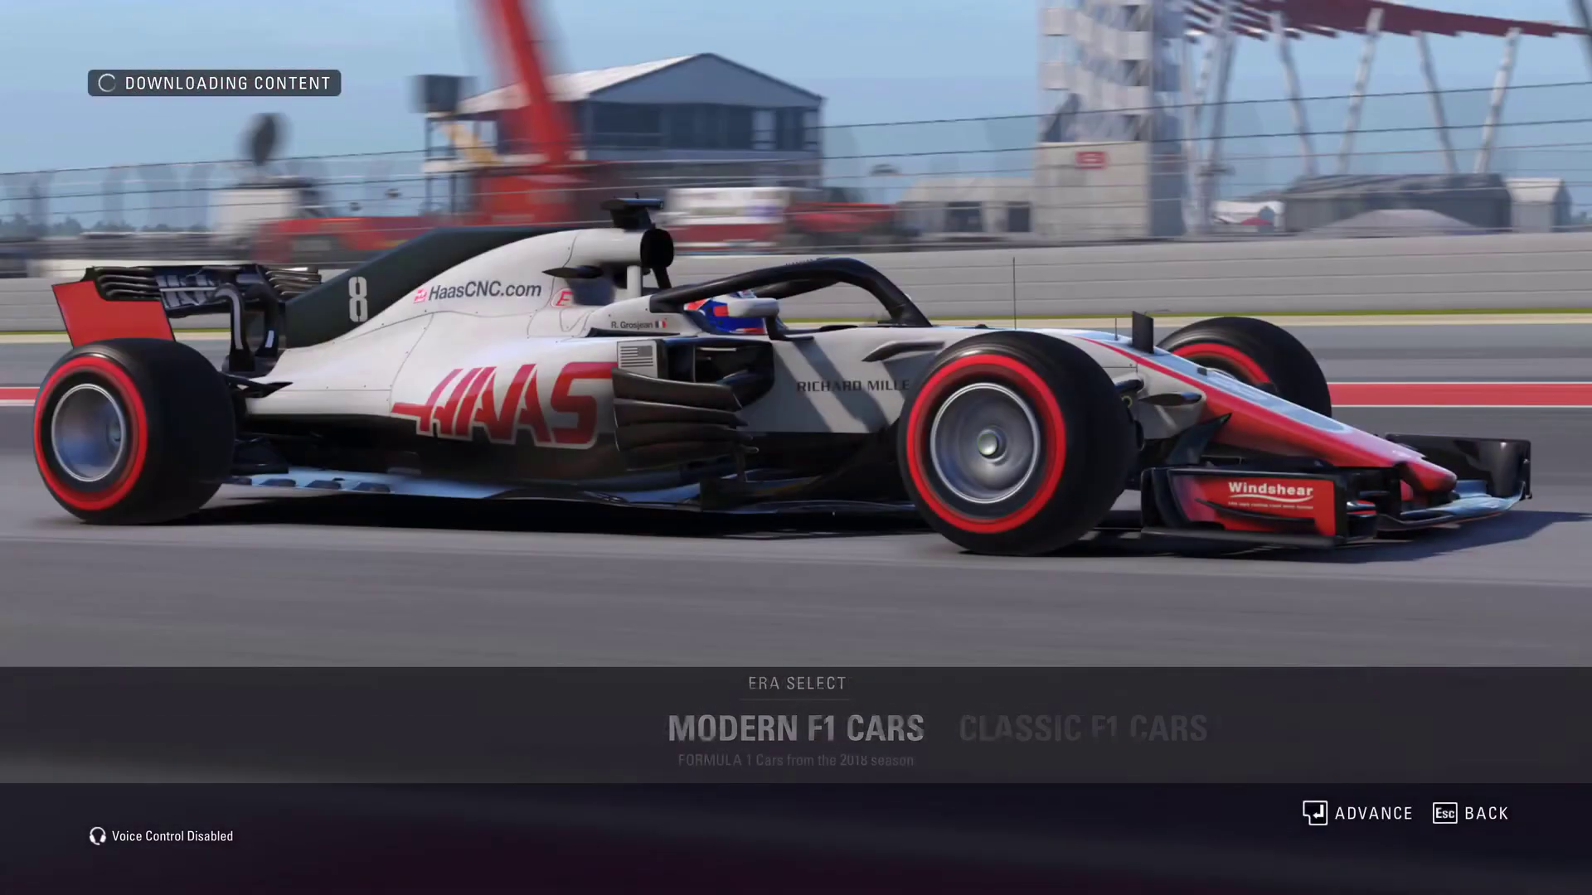
{"action": "key", "text": "Return"}
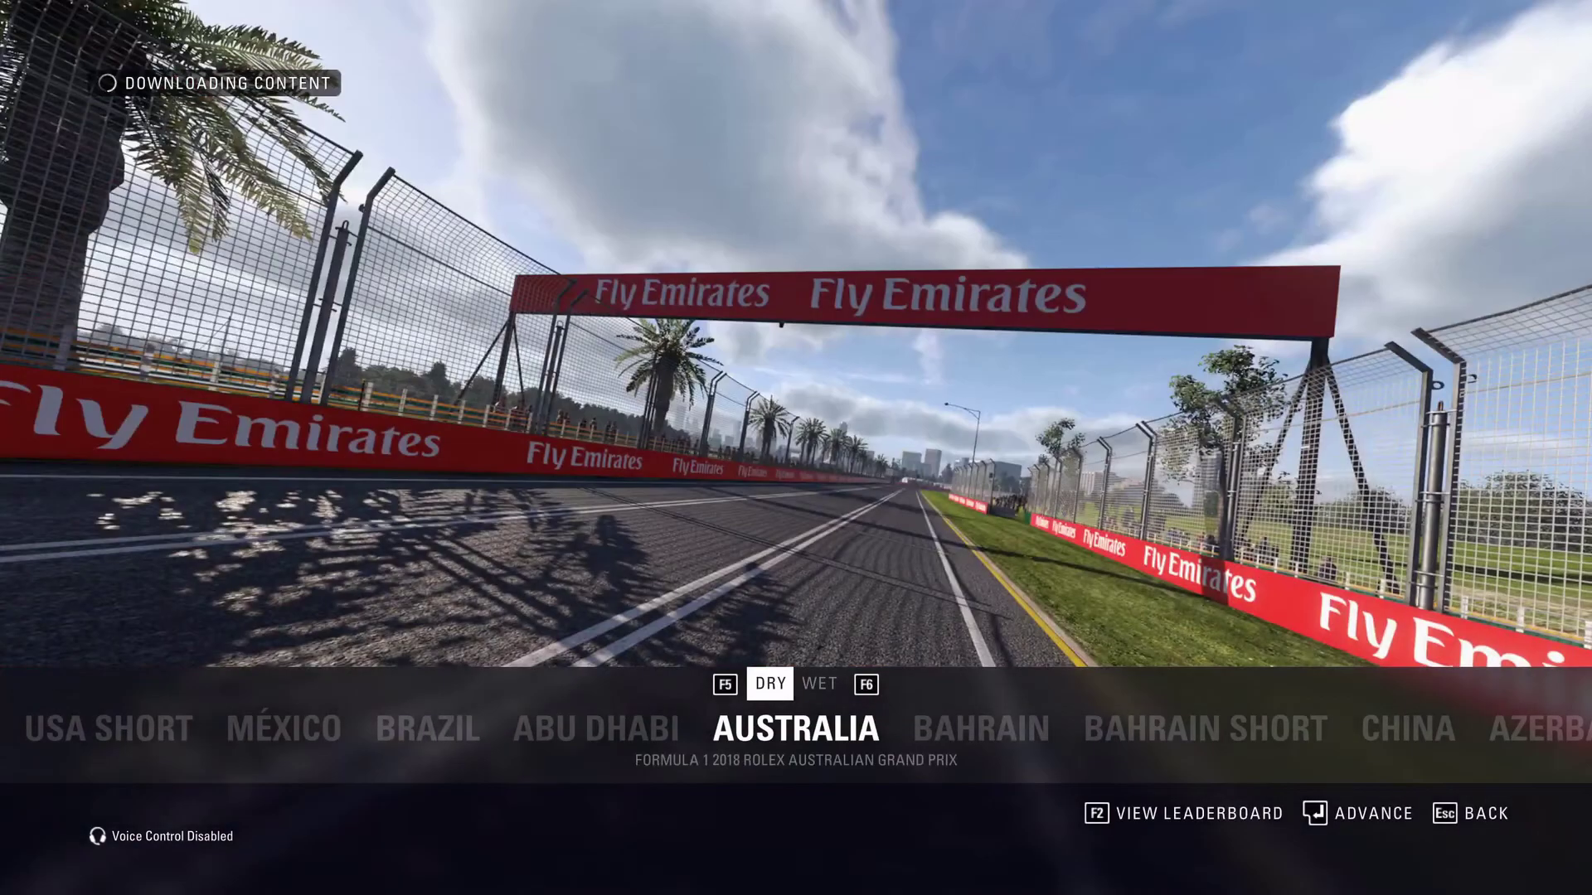
{"action": "key", "text": "Return"}
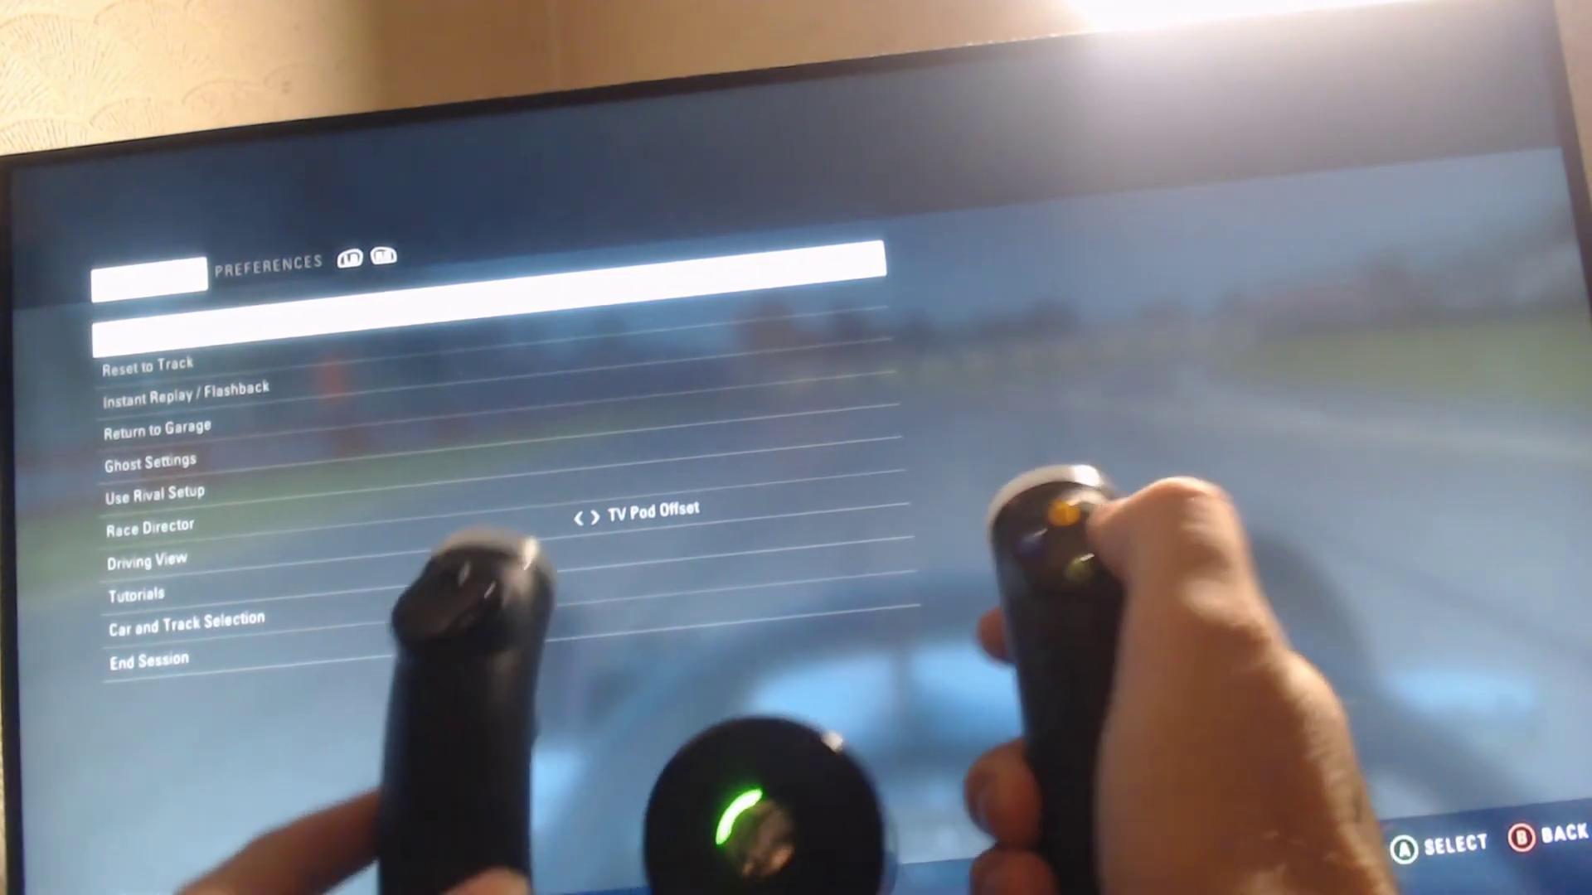
{"action": "key", "text": "Escape"}
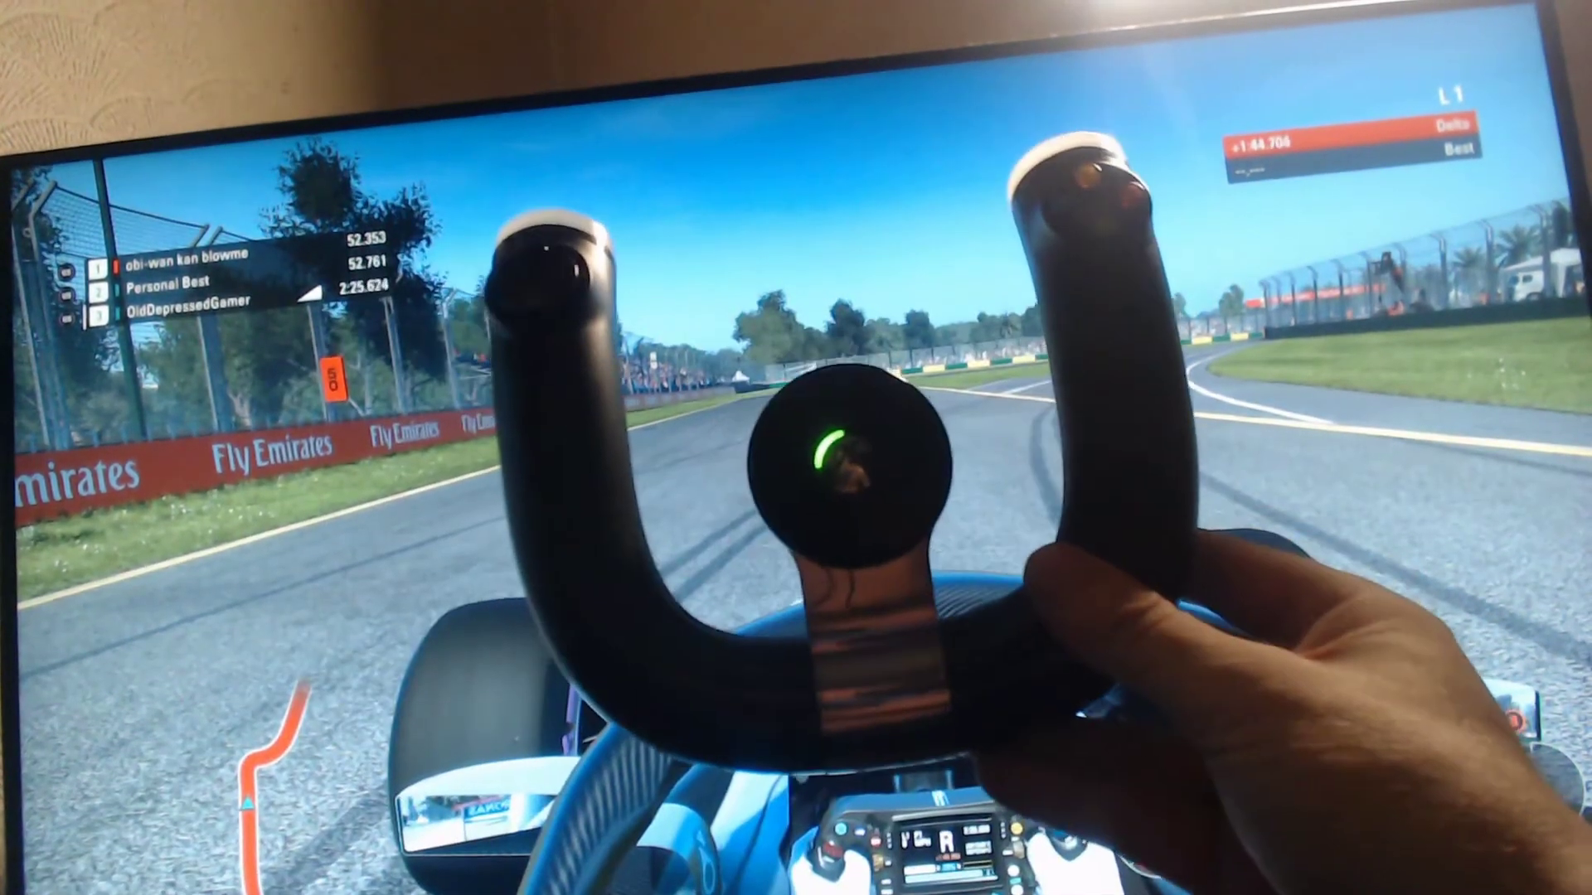